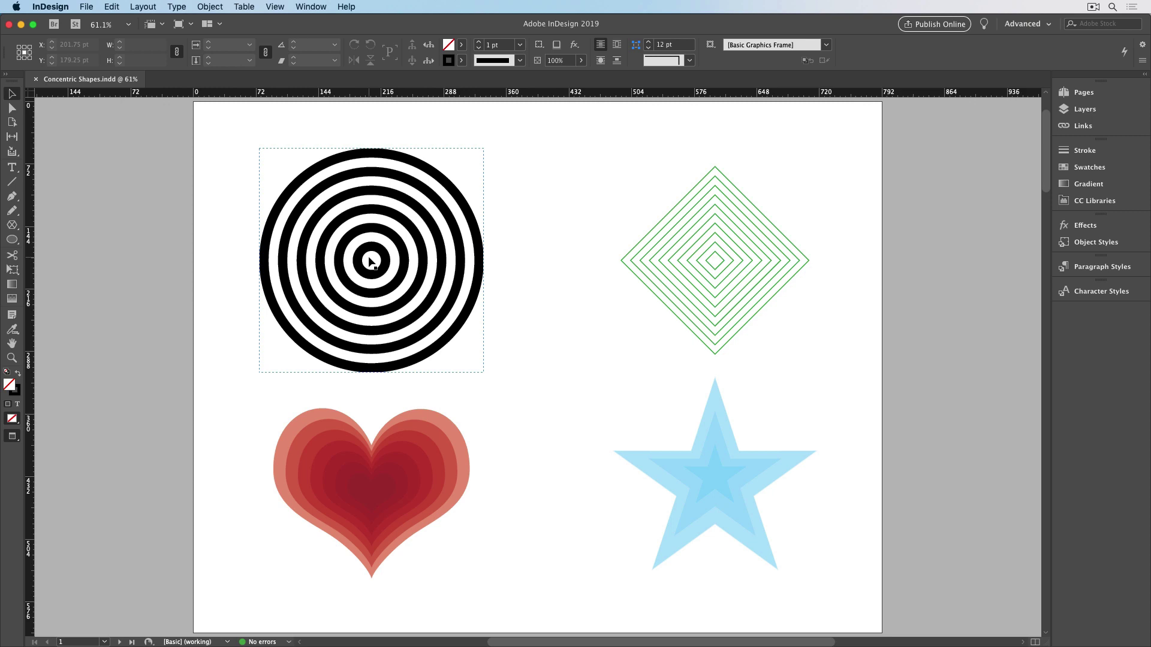
Switch the rulers to centimetres and move to blank page 2 with margin guides shown
click(231, 178)
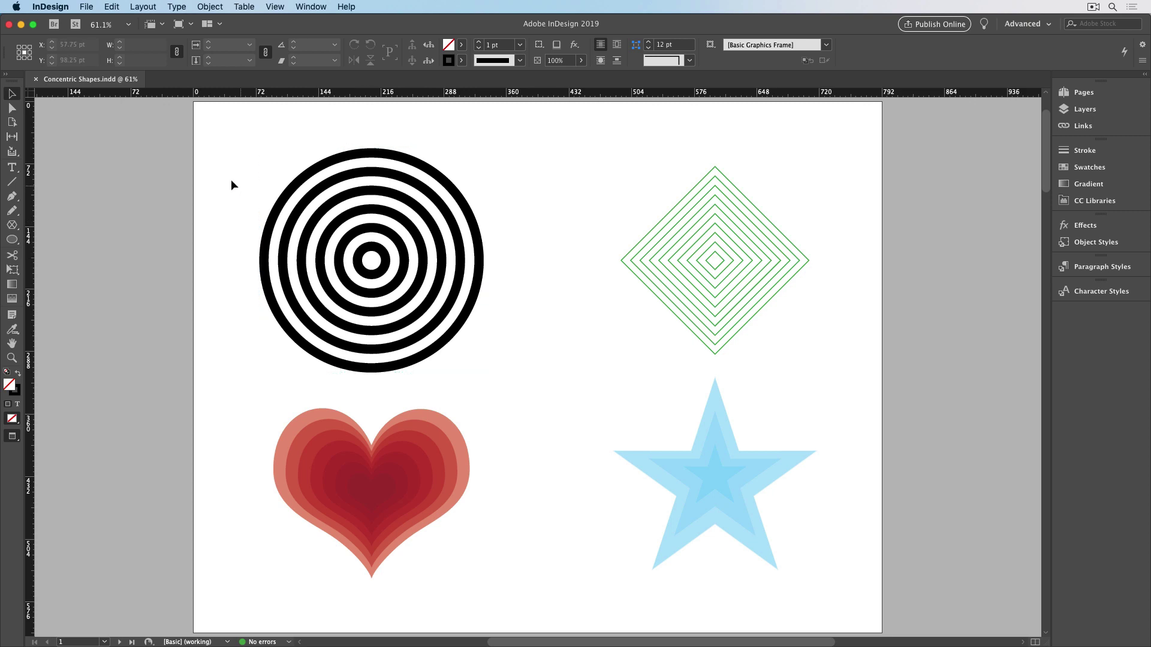
right_click(29, 98)
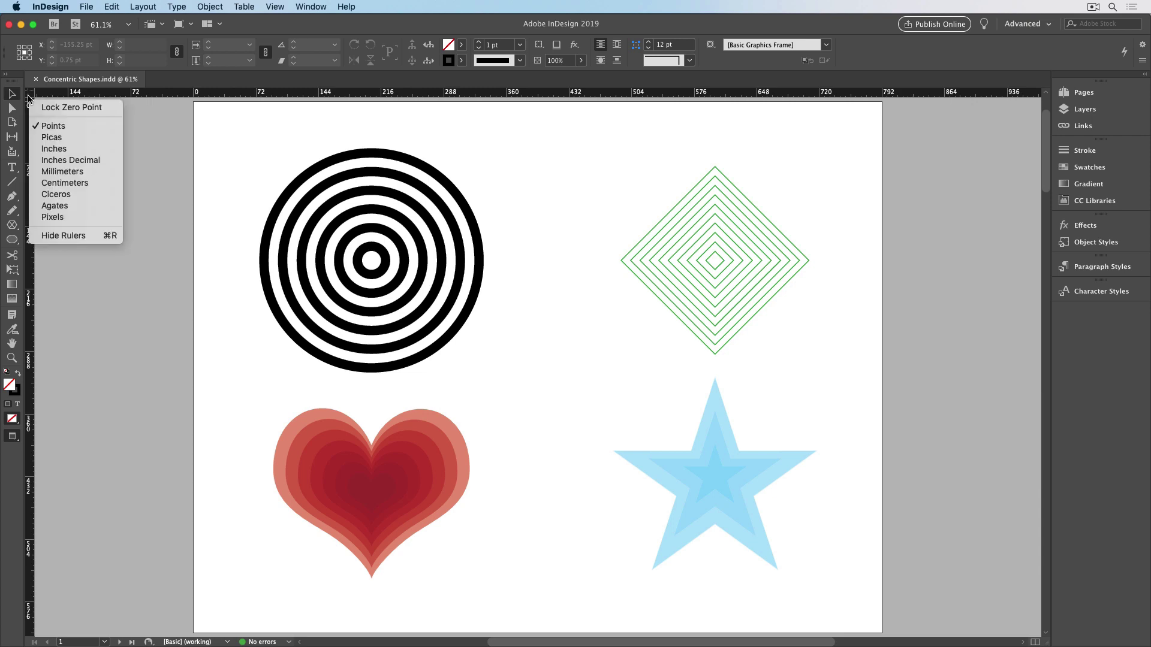
click(103, 182)
key(shift+Page_Down)
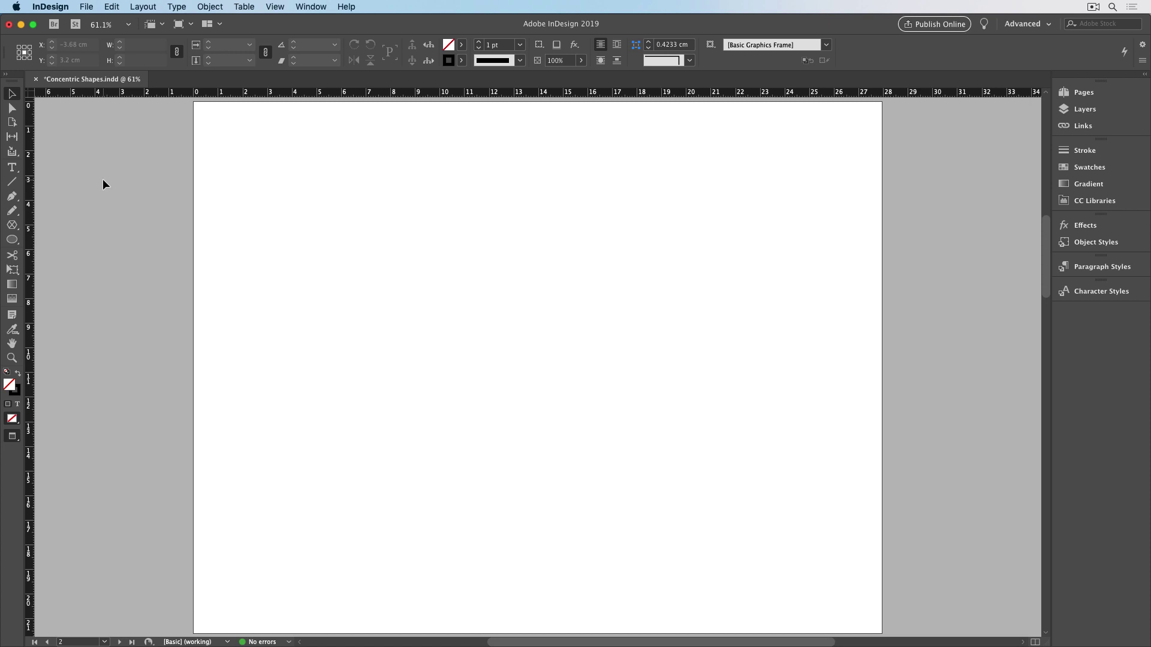
key(w)
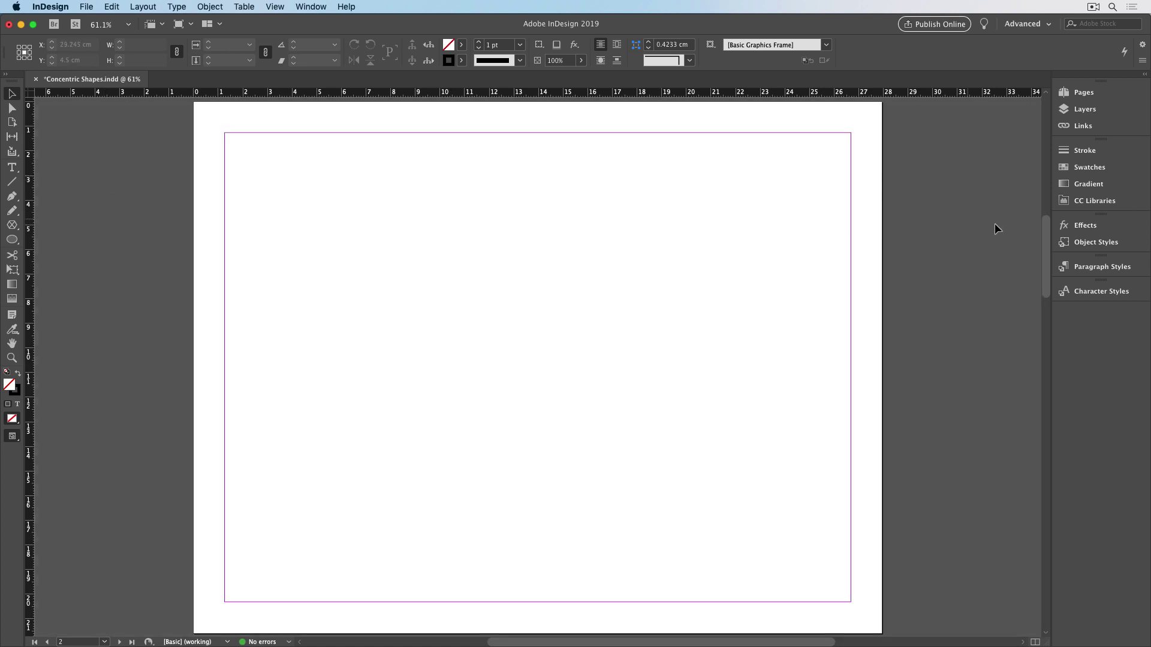
Set new shapes to a 0 pt stroke and Paper fill, and open the 10 cm Ellipse dialog
click(1075, 241)
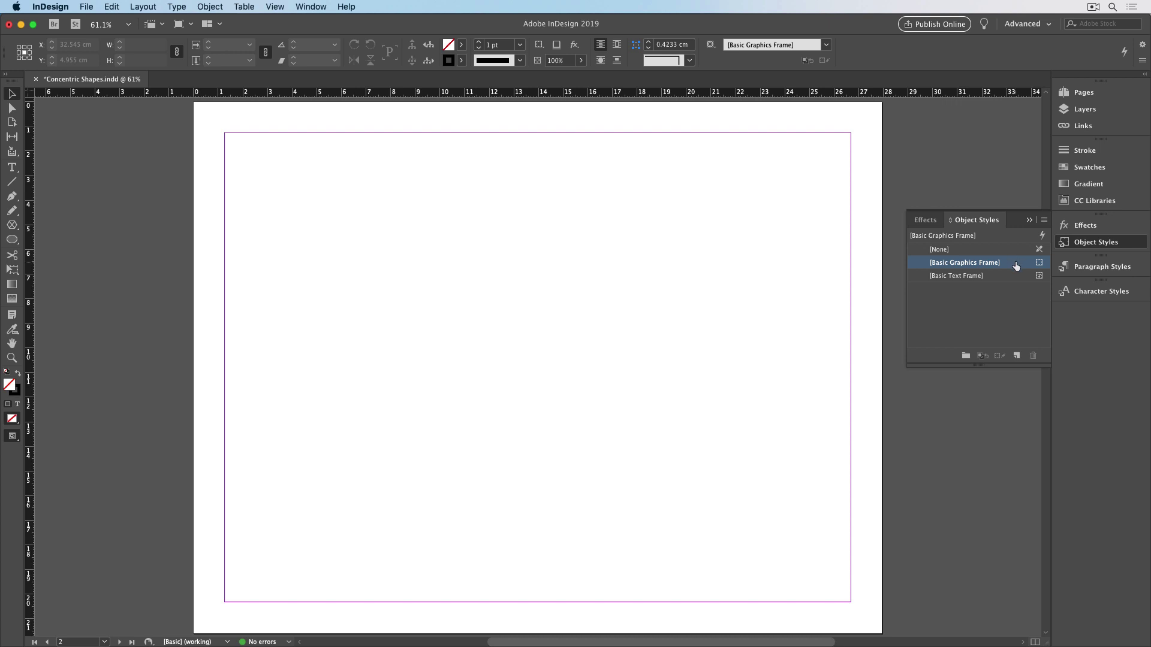
click(478, 49)
click(461, 44)
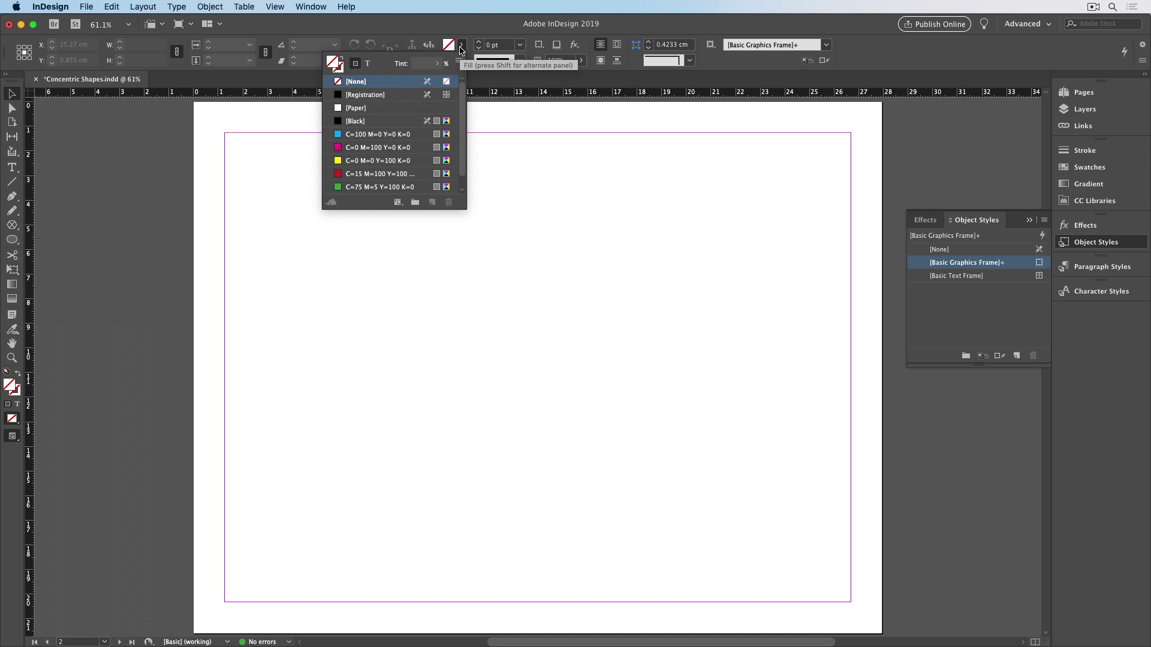
click(396, 114)
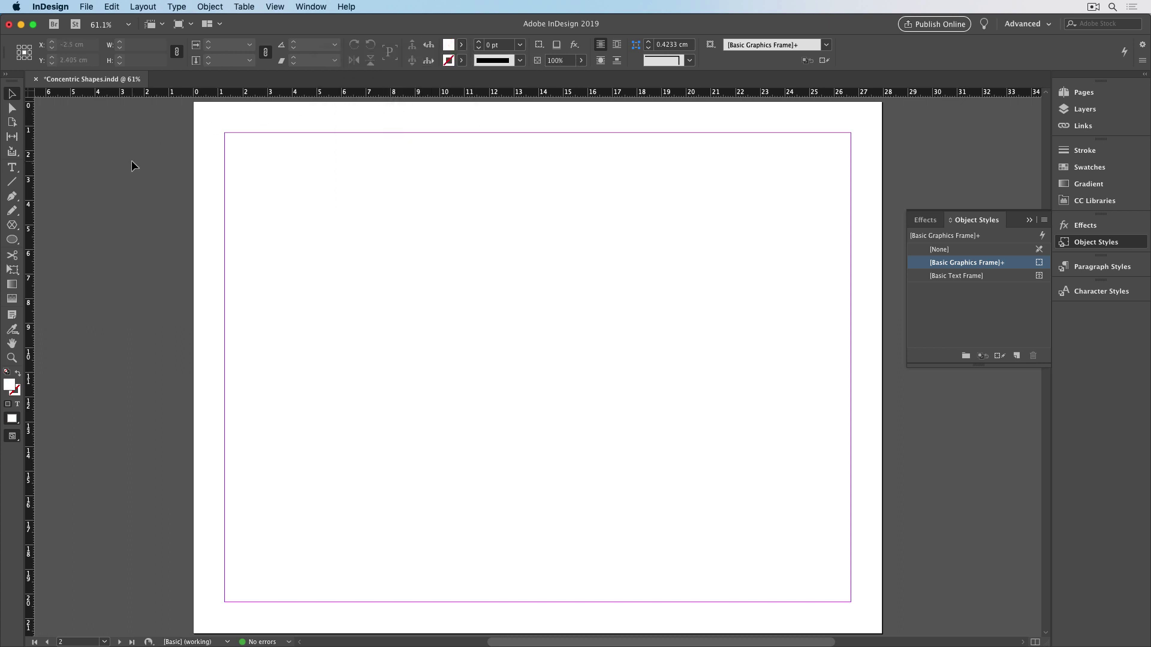
click(13, 240)
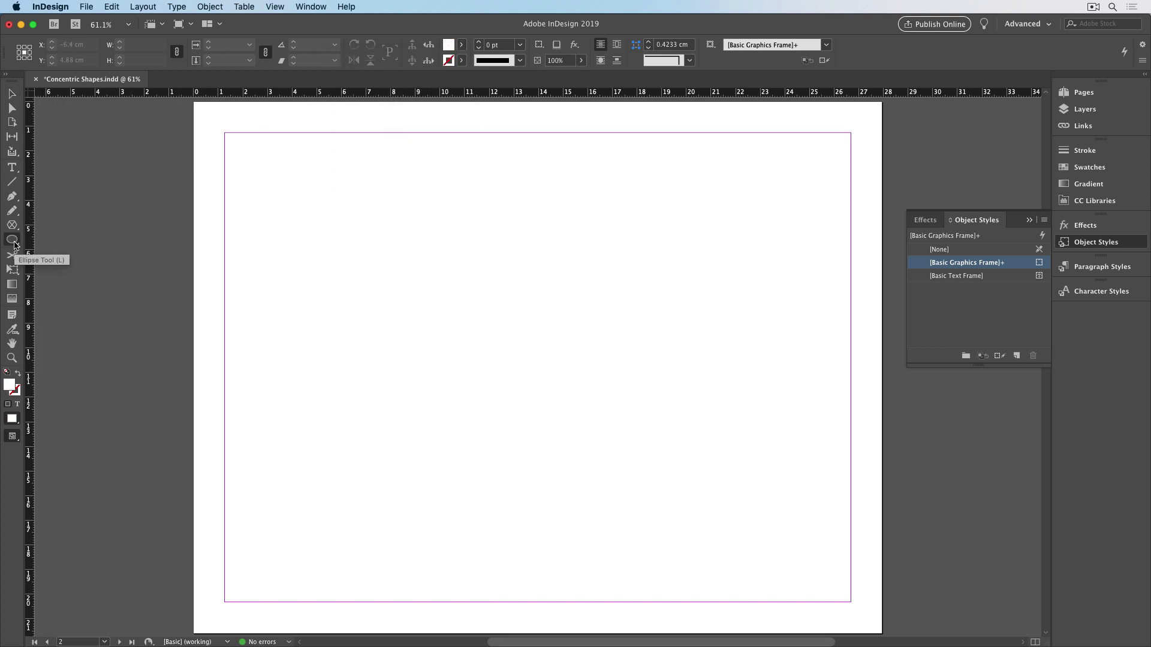
click(517, 338)
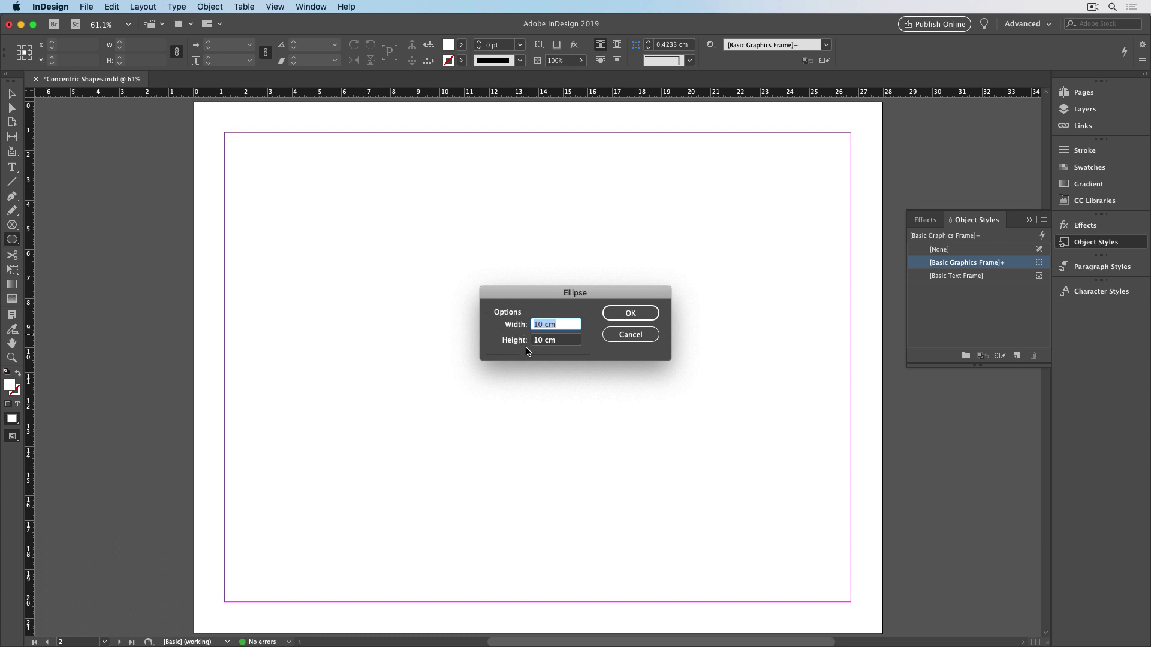
Create a 10 cm circle, then add nested circles shrinking by 1 cm down to 1 cm
click(620, 313)
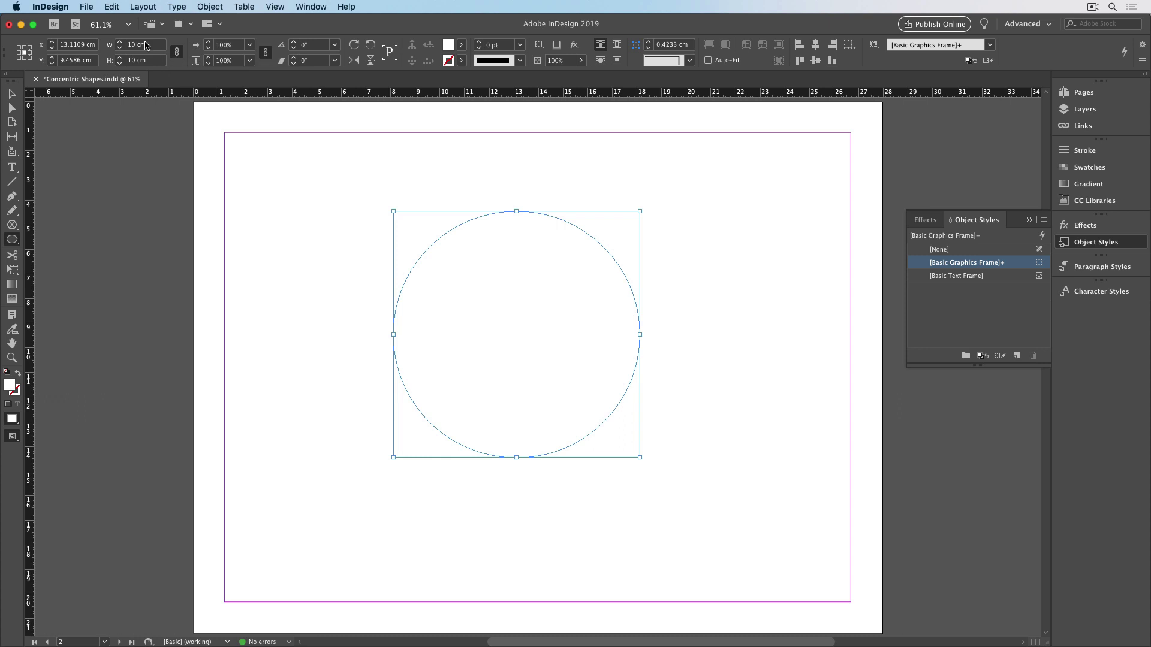
alt+click(120, 48)
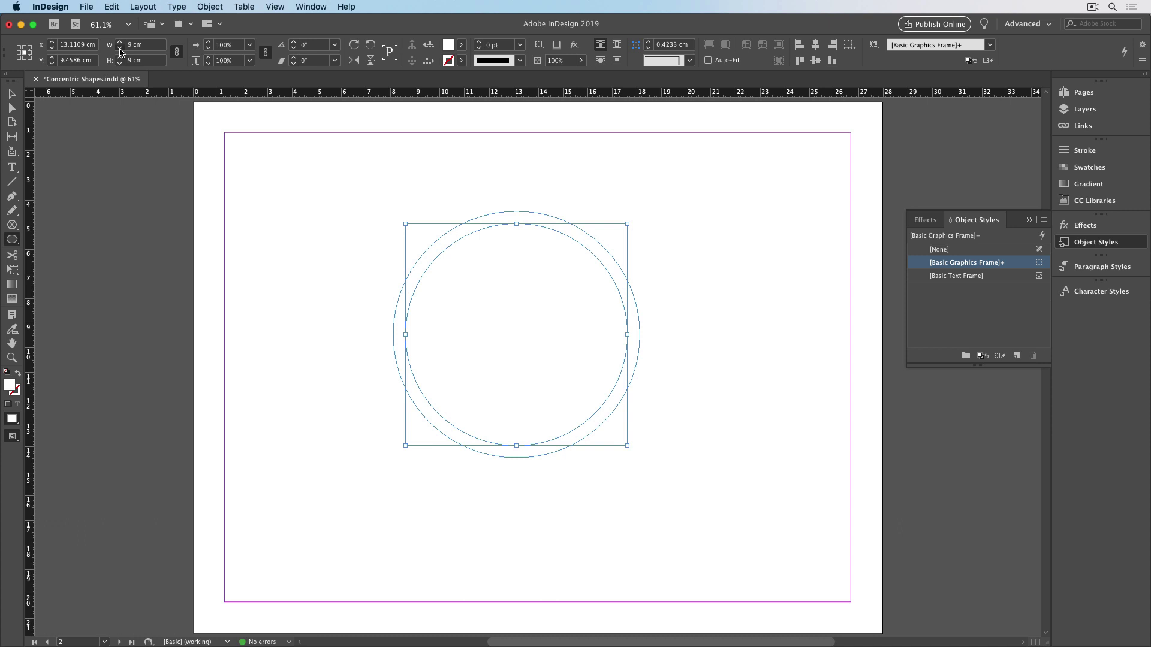
alt+click(120, 48)
alt+click(120, 48)
alt+click(120, 48)
alt+click(120, 48)
alt+click(120, 48)
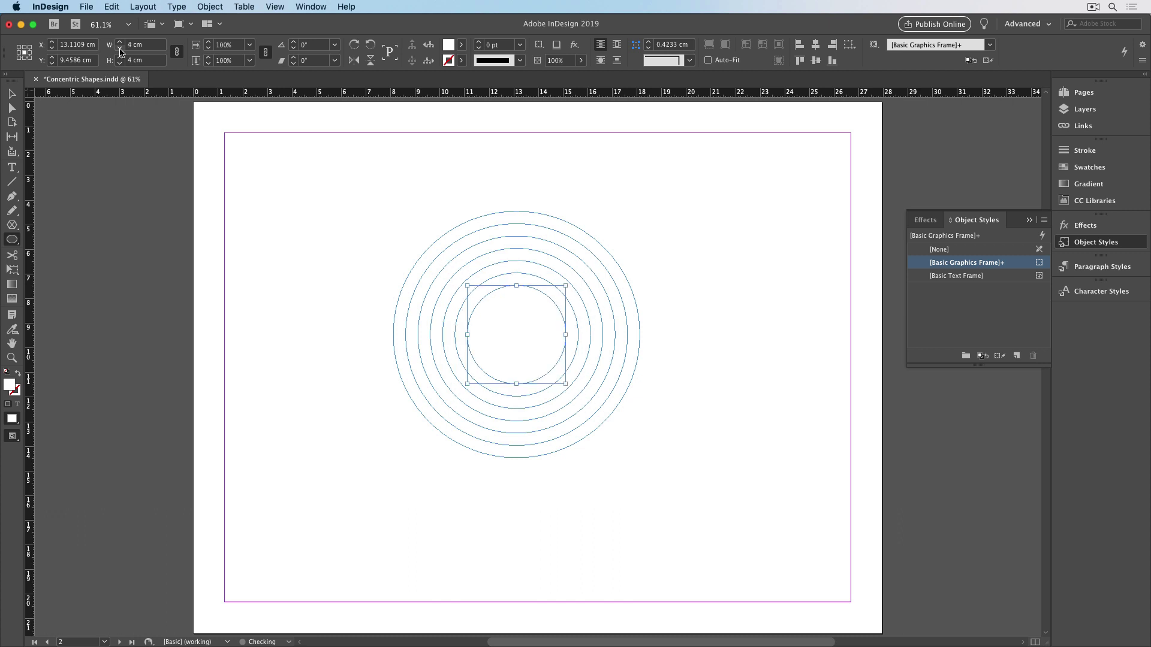
alt+click(120, 48)
alt+click(120, 48)
alt+click(120, 48)
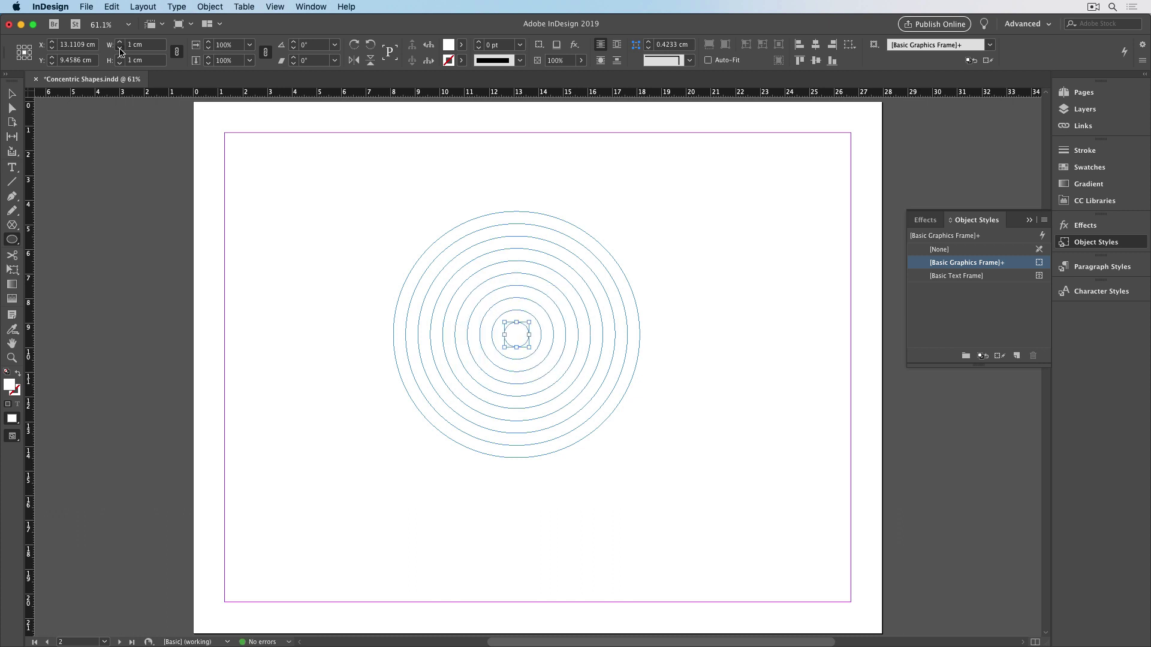
Attempt a 0 cm circle, dismiss the invalid dimension alert, and return to the Selection tool
alt+click(120, 48)
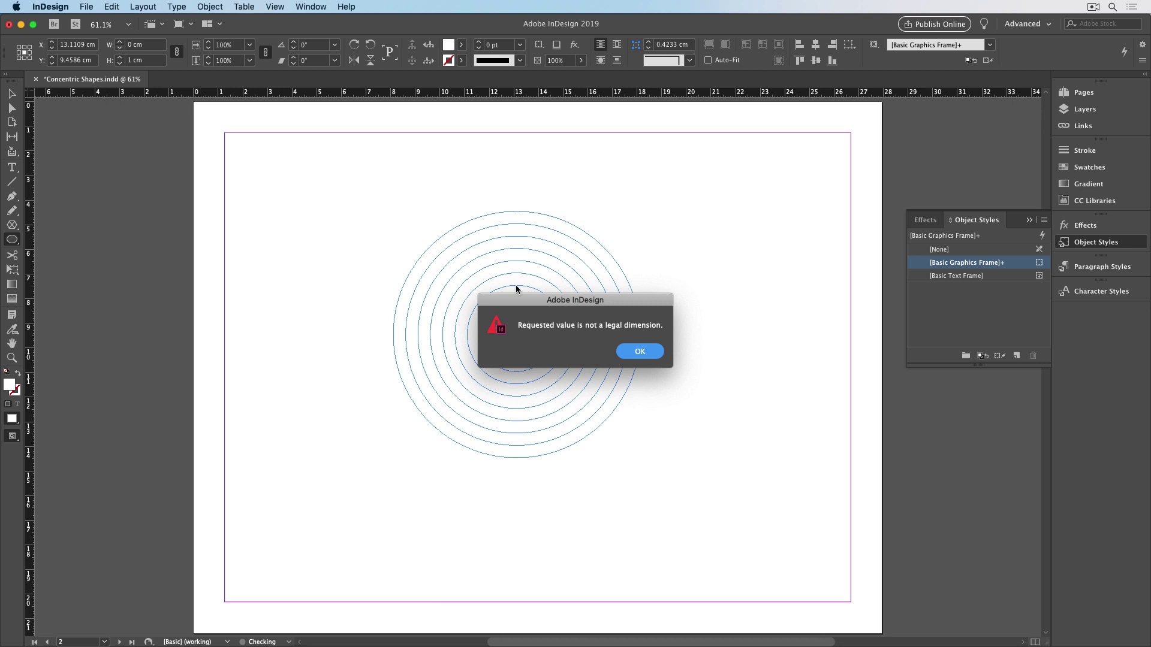
click(636, 358)
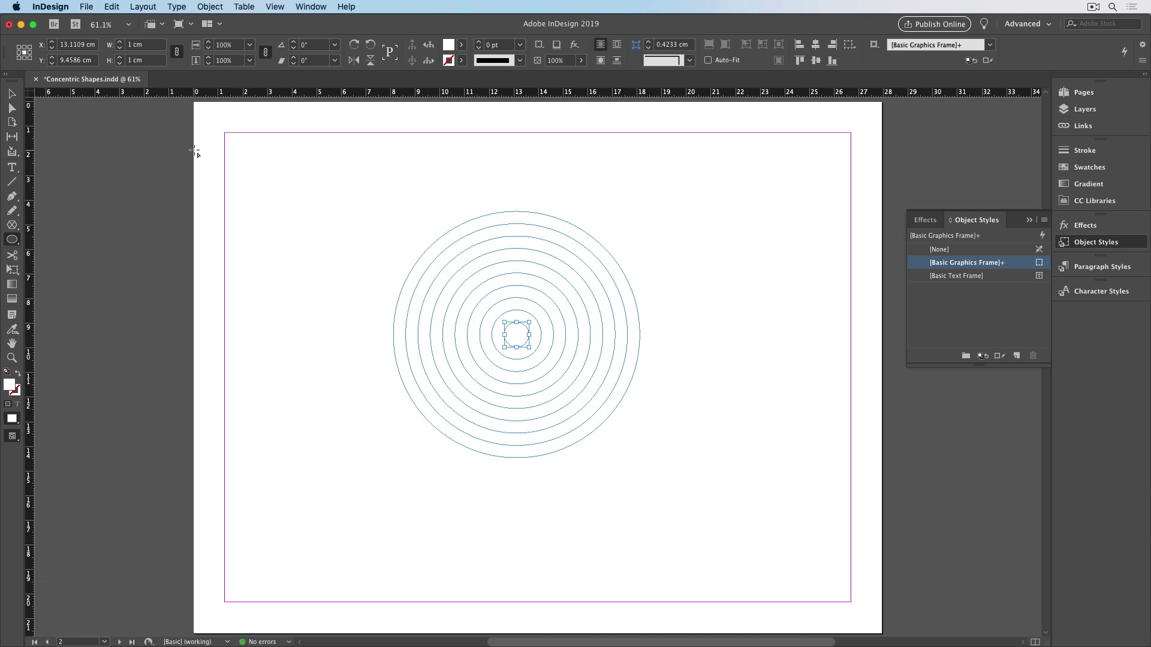
click(11, 94)
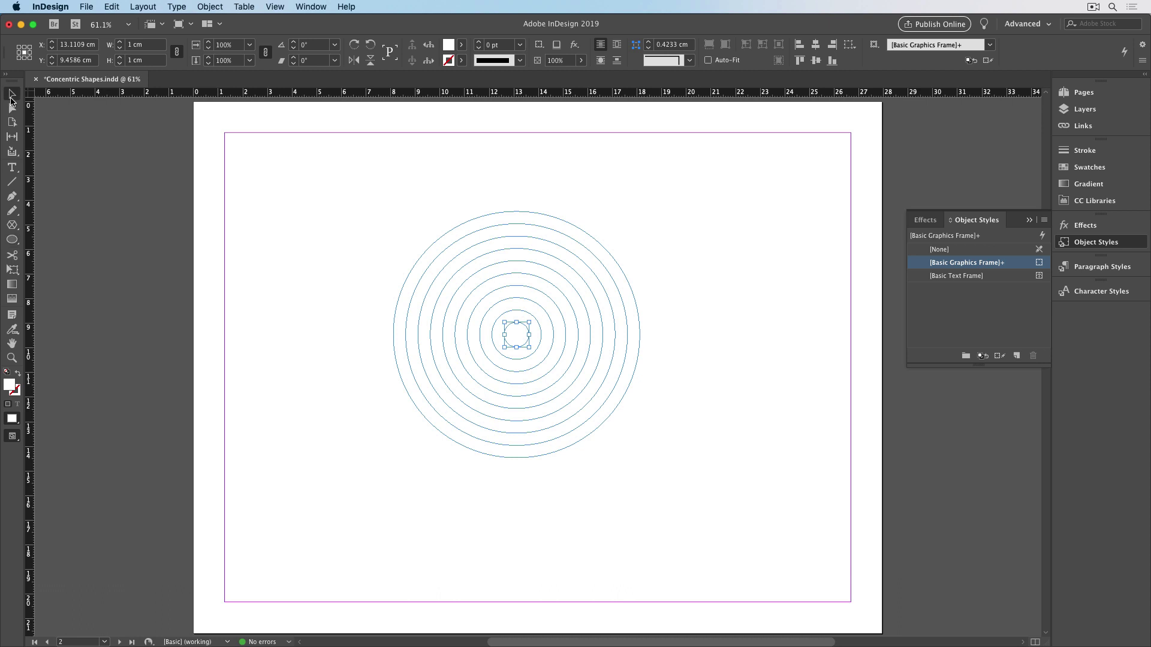
Select every other circle, starting with the outermost 10 cm one, and fill them Black
click(501, 214)
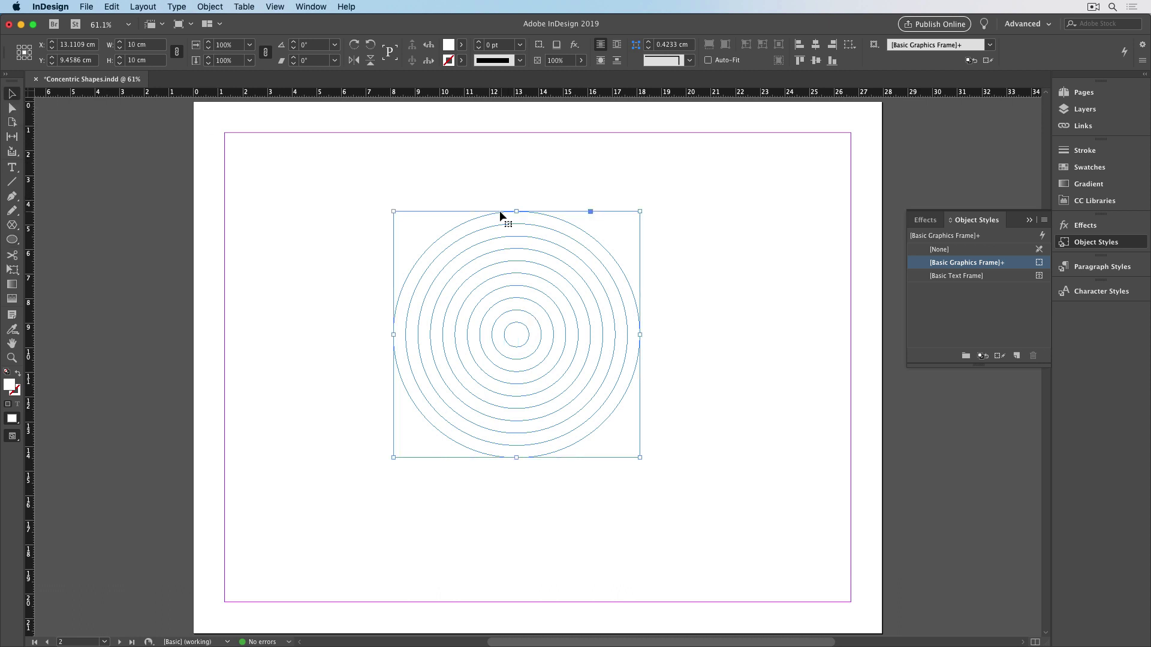
shift+click(507, 237)
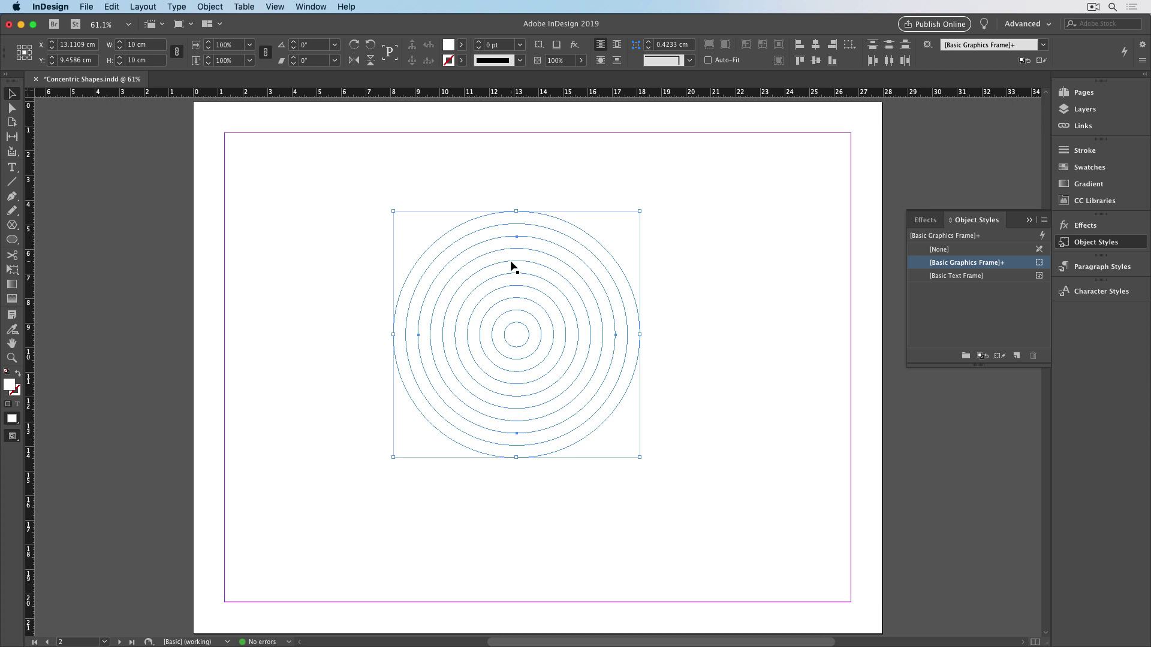
shift+click(505, 287)
click(1066, 171)
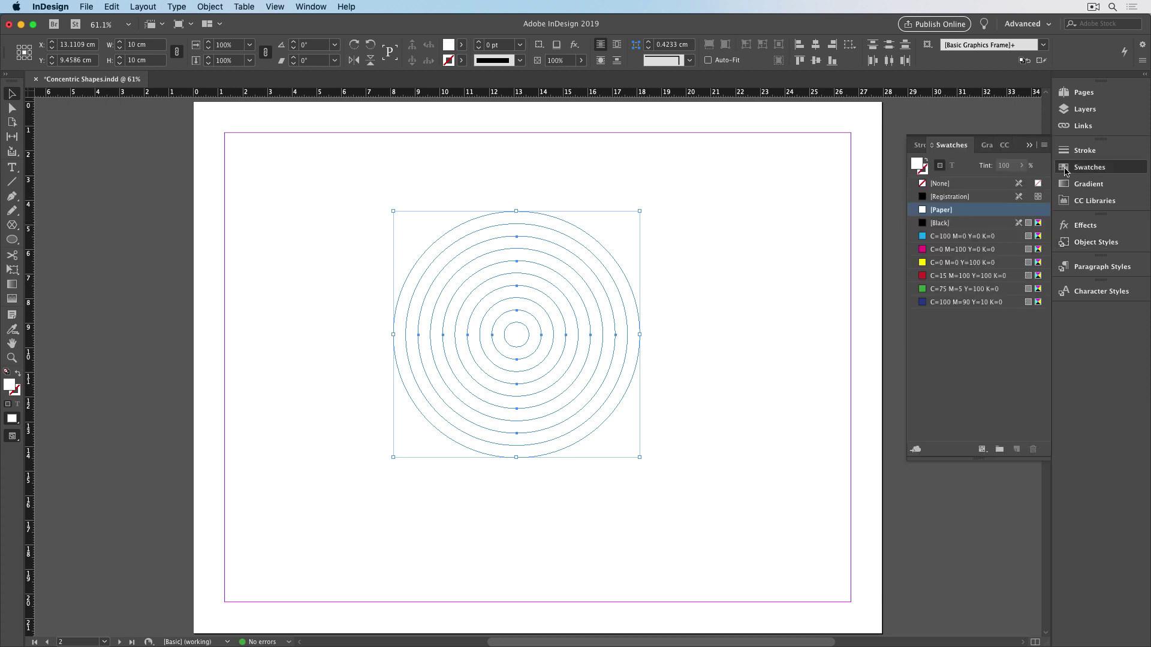
click(948, 224)
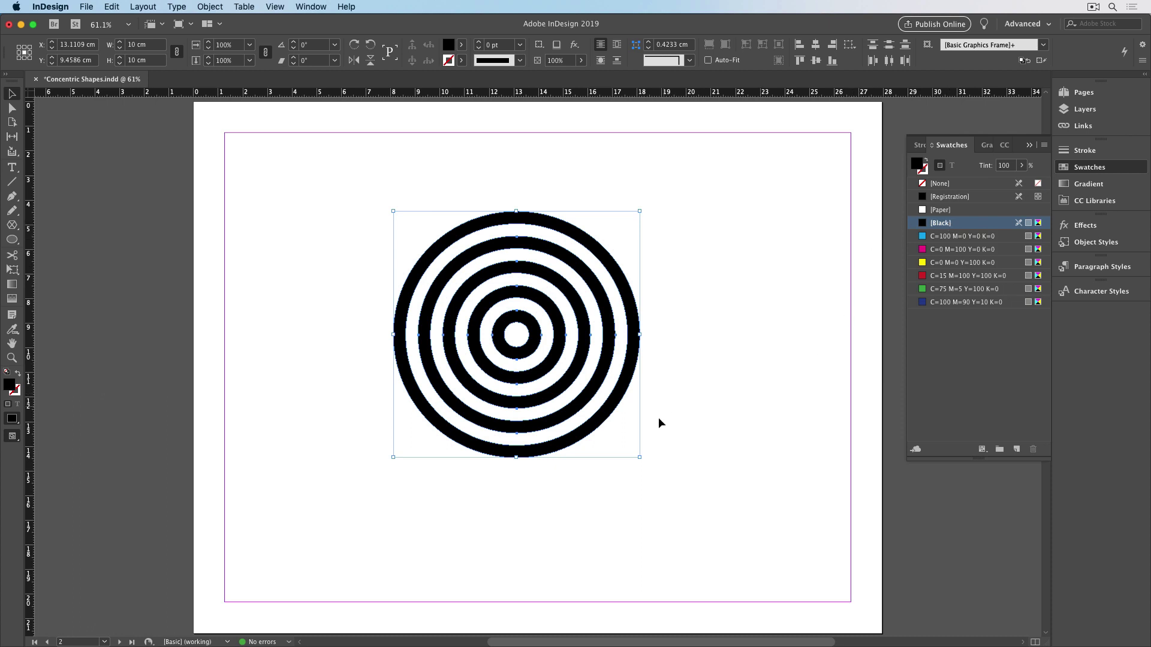
Resize the whole circle set to about 9.66 cm and select all the rings' anchor points
drag(651, 466, 367, 185)
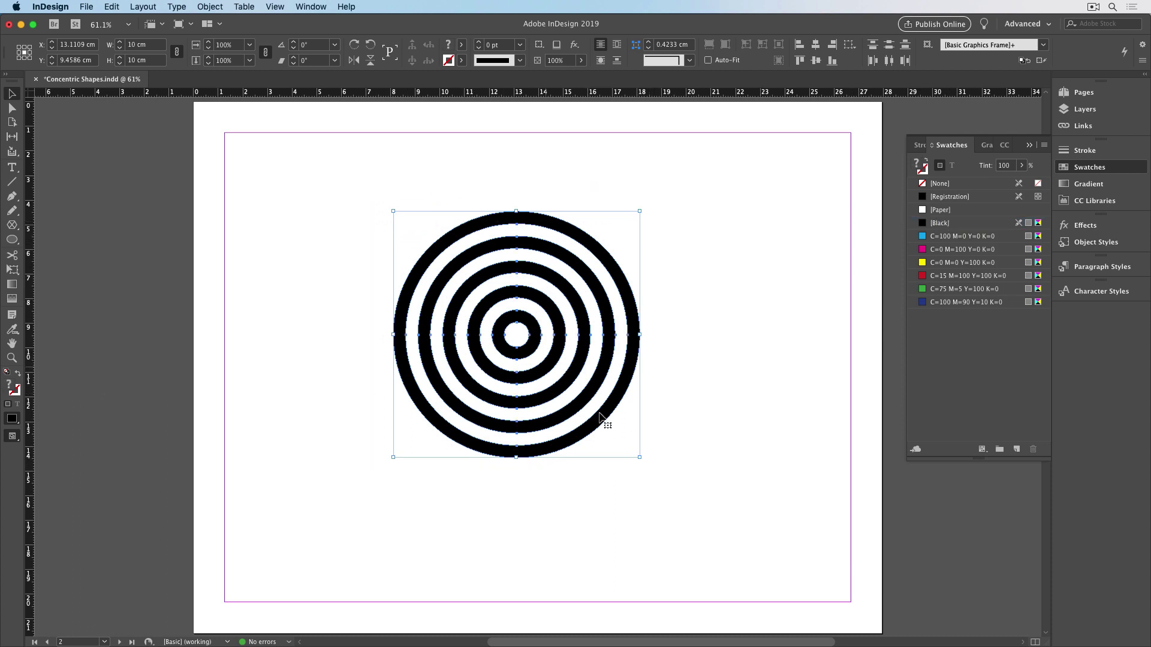
mouse_move(636, 456)
mouse_down()
mouse_move(501, 314)
mouse_move(668, 473)
mouse_move(631, 445)
mouse_up()
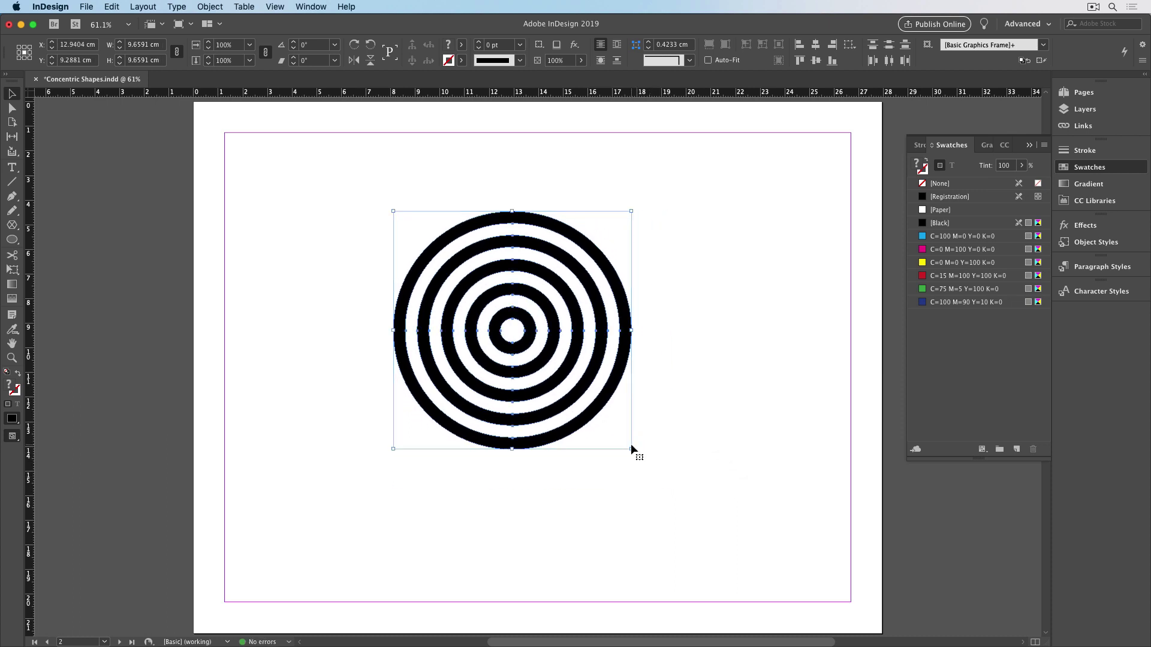
click(12, 110)
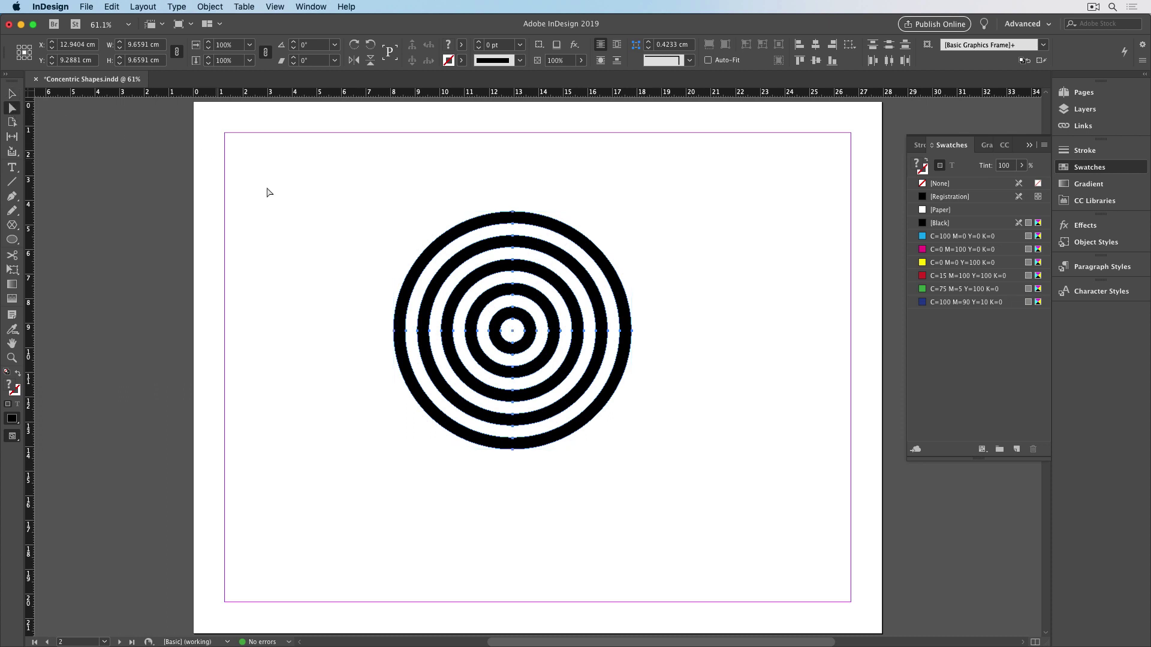
drag(354, 194, 675, 468)
Try several alignments, then align horizontal and vertical centres so the rings are concentric
click(799, 61)
click(832, 60)
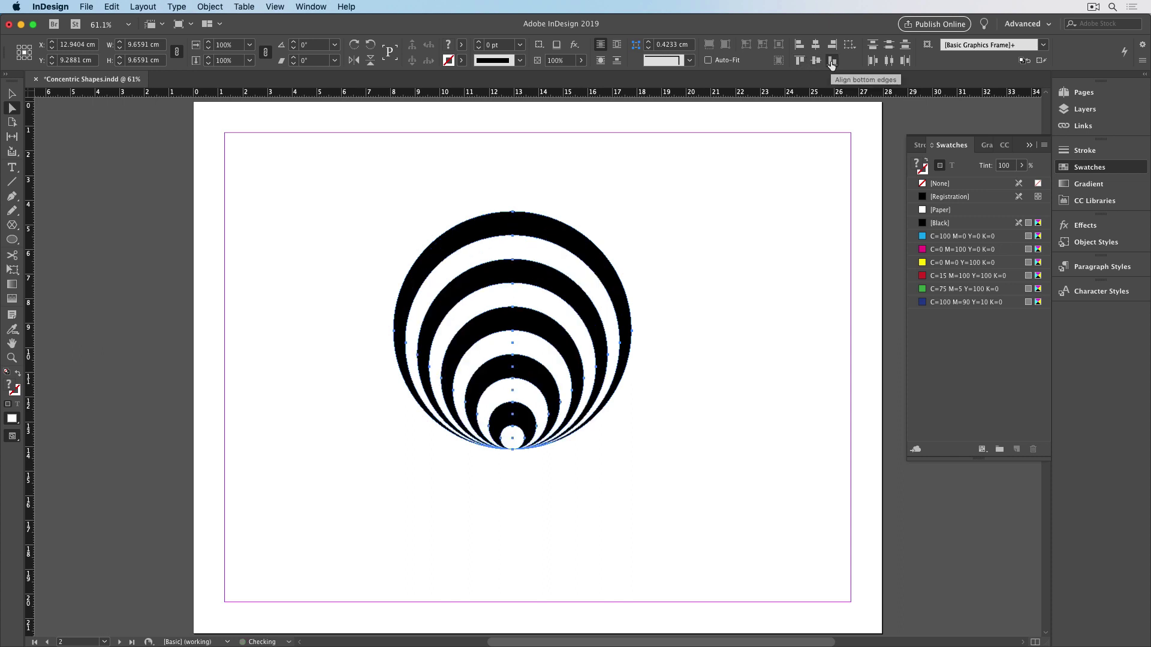
click(799, 45)
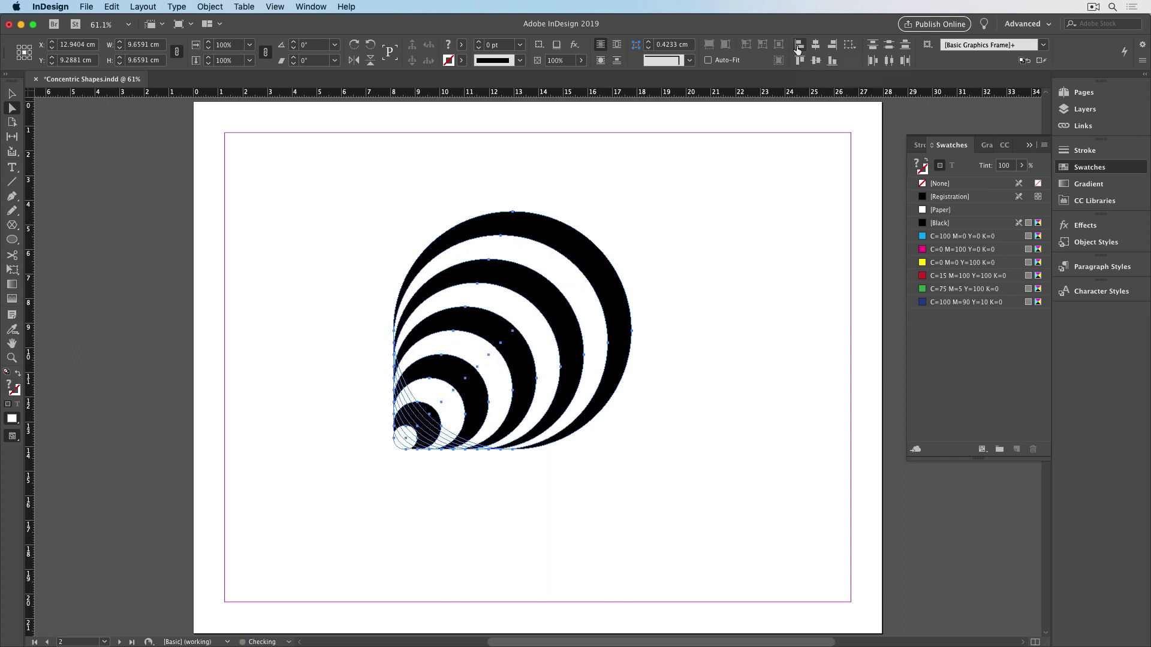
click(831, 45)
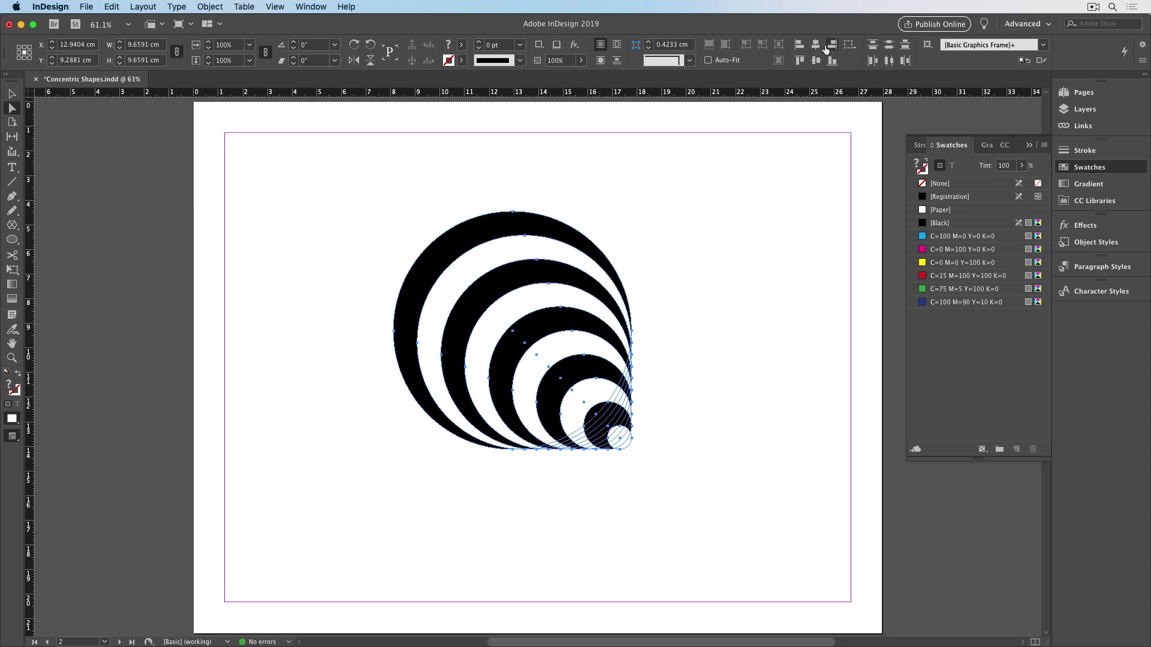
click(815, 45)
click(815, 61)
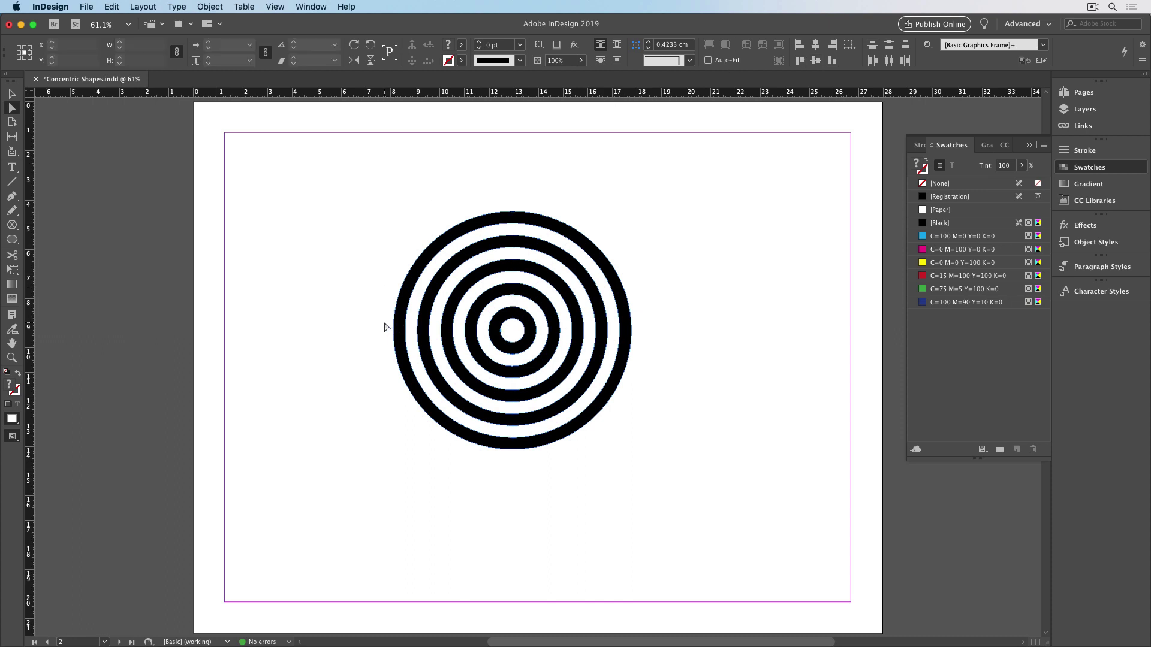
Select the ring paths, skew them by -60°, then undo the skew
drag(385, 327, 655, 335)
click(334, 60)
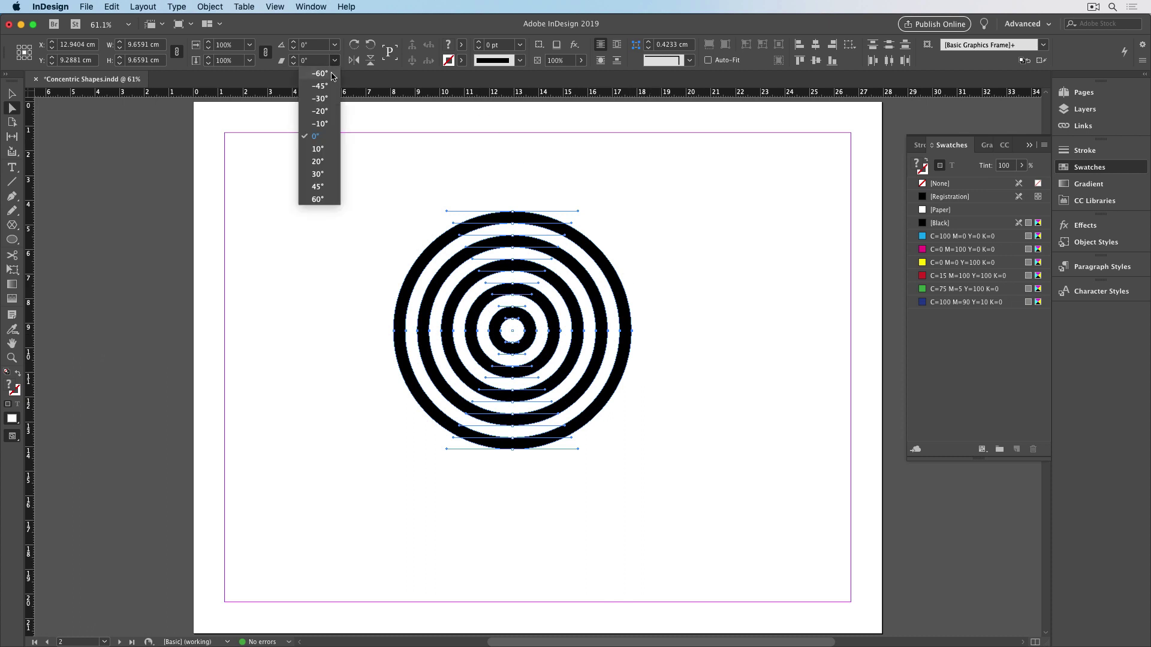
click(319, 73)
key(super+z)
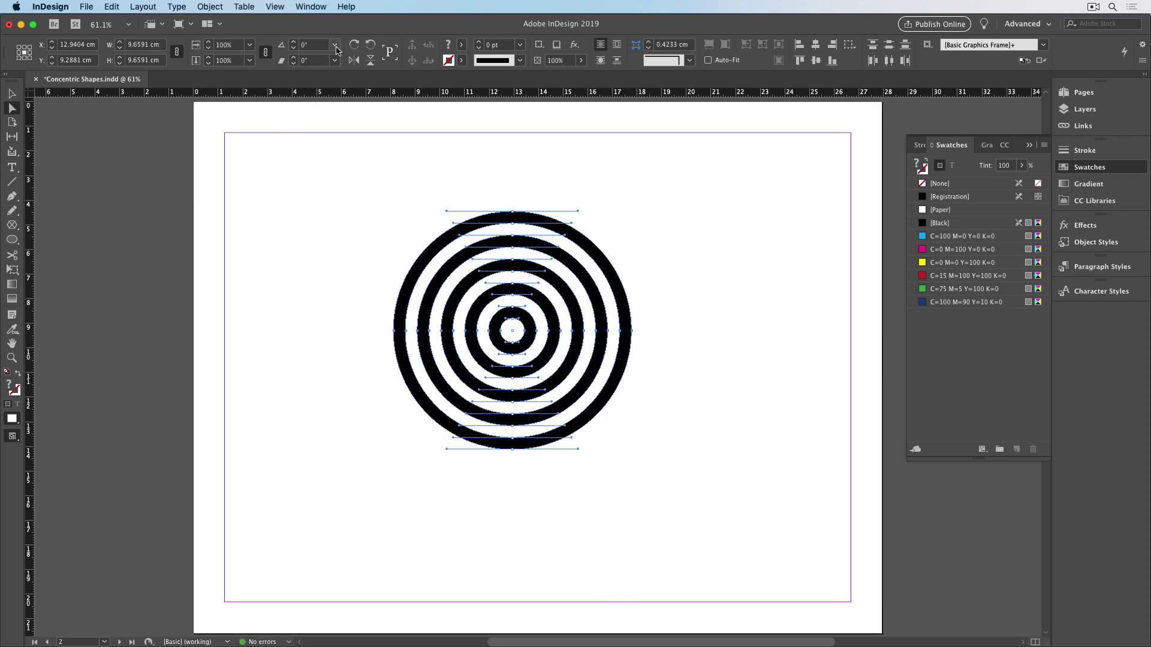
Rotate the selected points into a four-armed star, deselect, and move to page 3
click(335, 45)
click(348, 122)
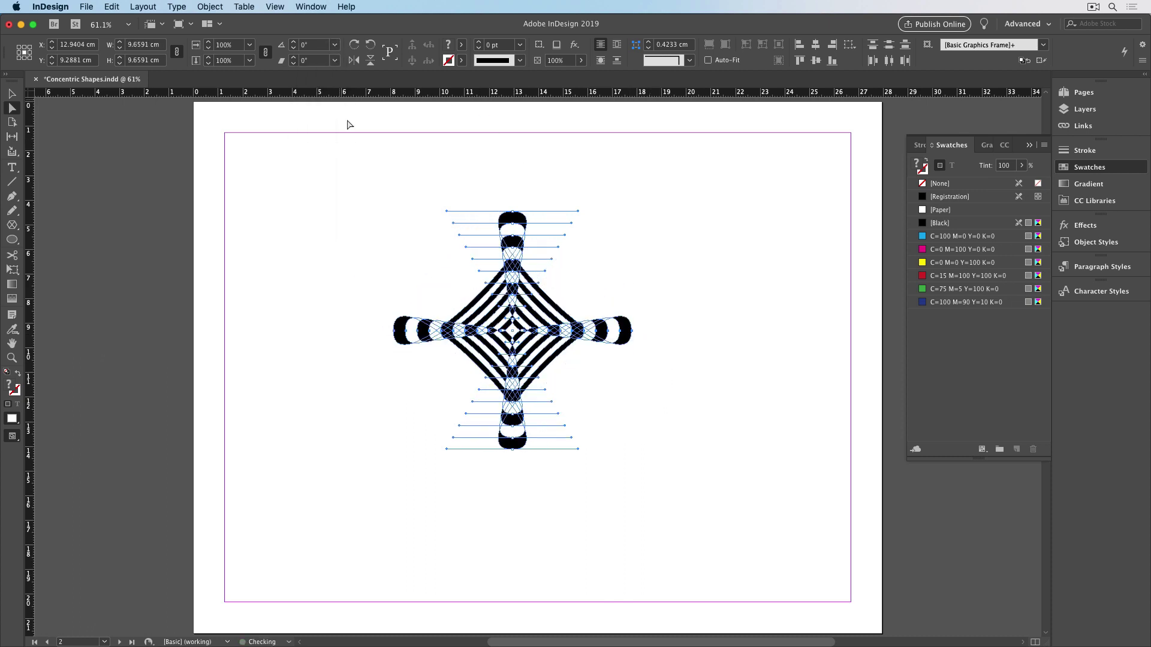
click(364, 191)
key(shift+Page_Down)
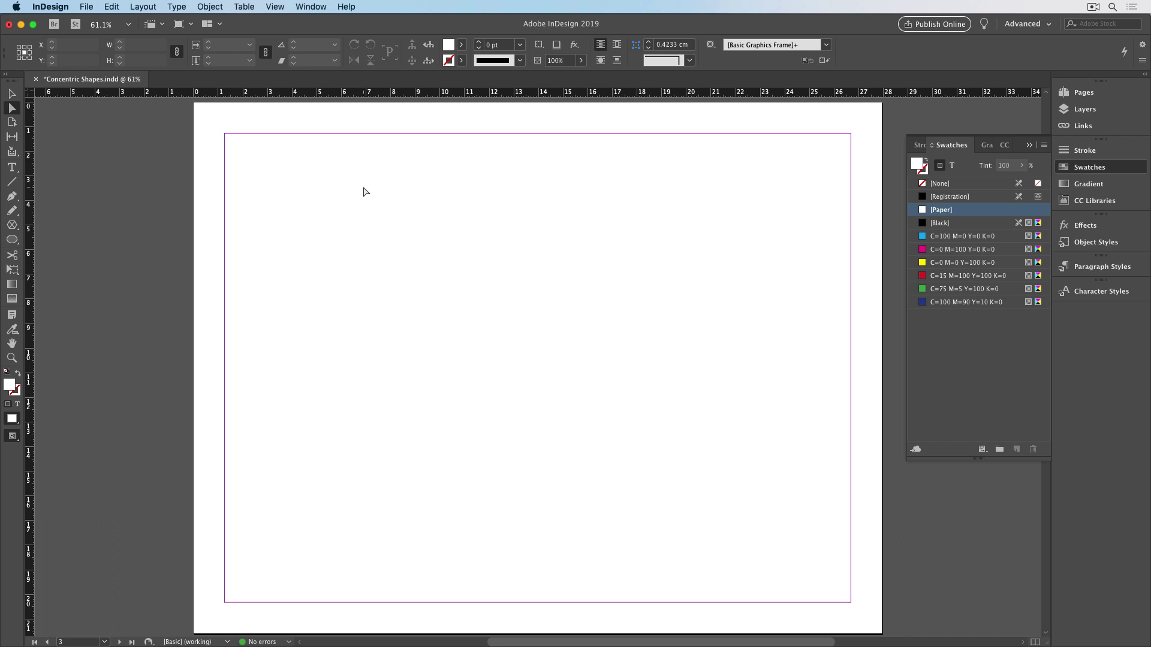
Draw a 1 cm by 1 cm circle on page 3 with the Ellipse tool
click(13, 240)
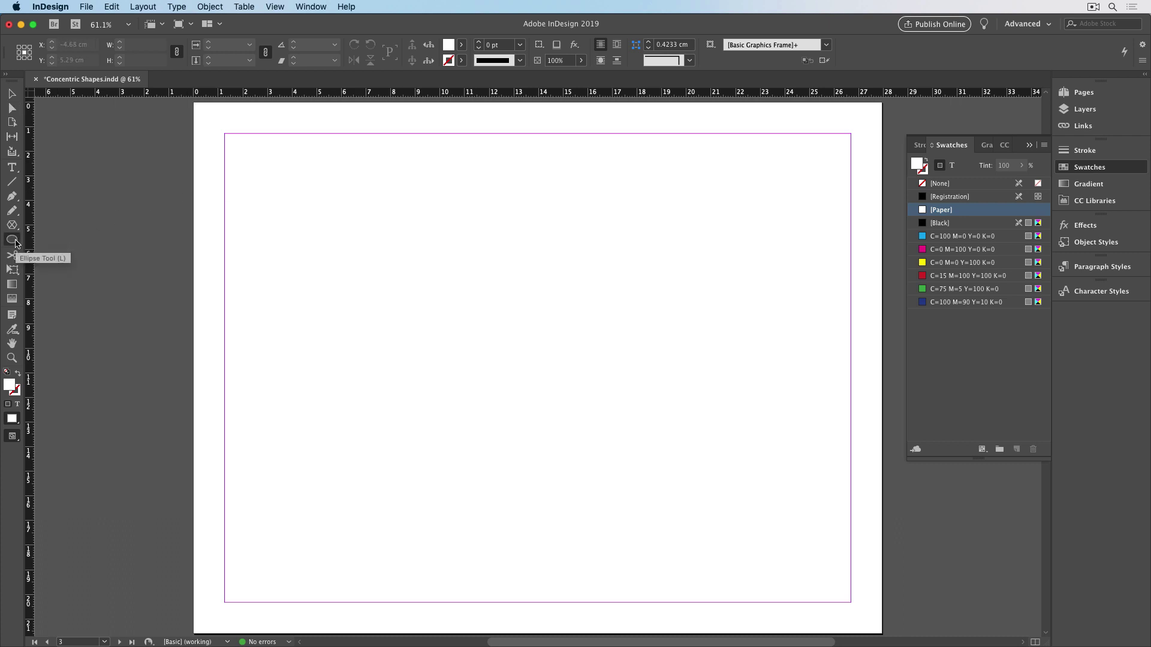
click(517, 344)
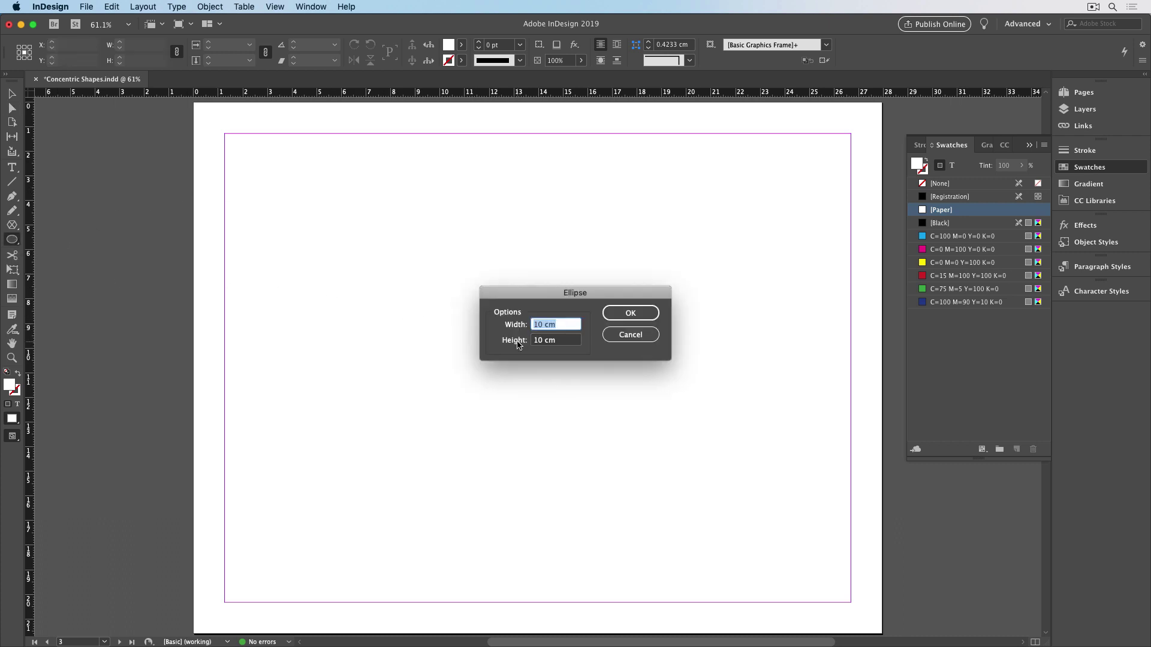
text(1)
key(Tab)
text(1)
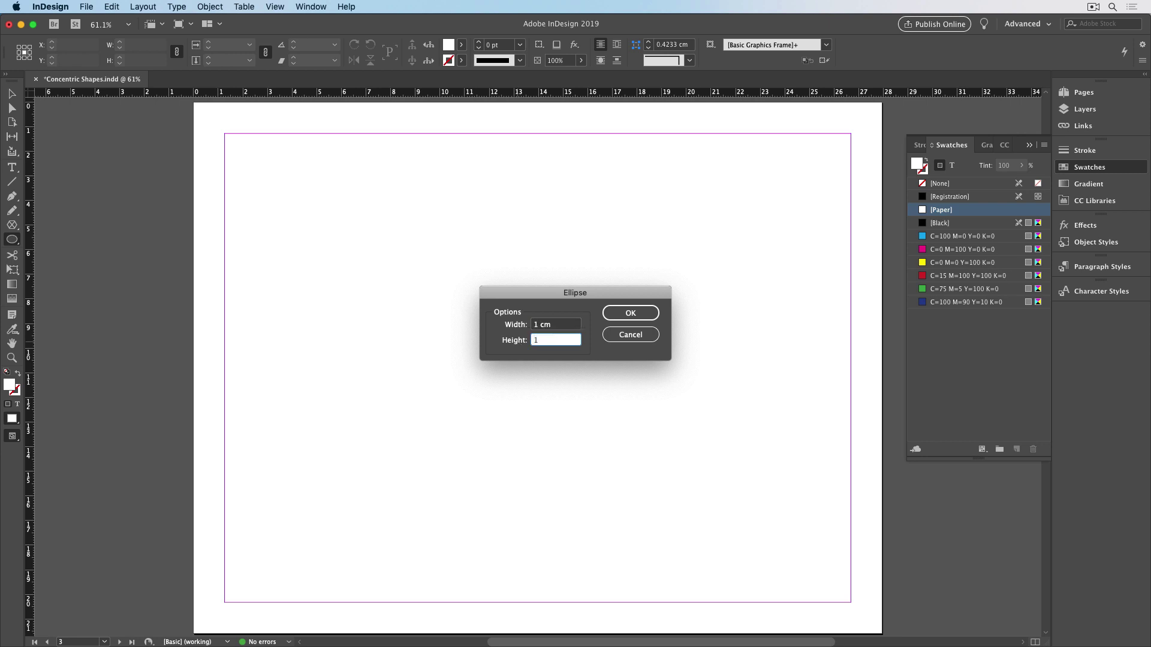
click(613, 315)
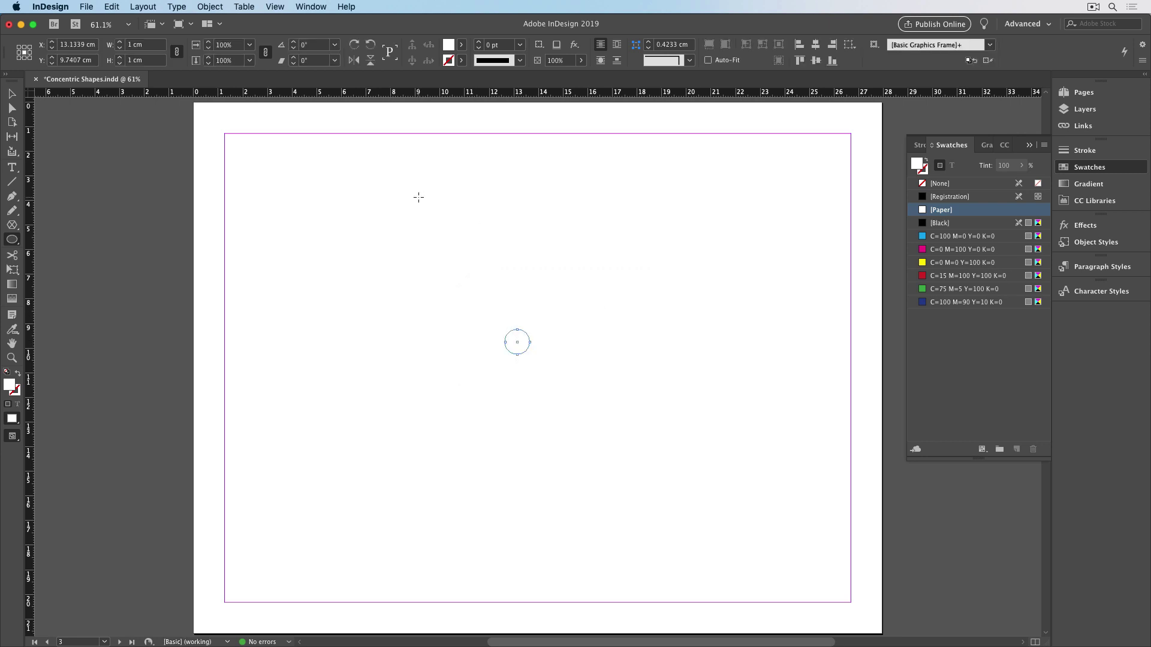
Step the circle's width up in 1 cm increments from 2 cm to 16 cm
click(119, 43)
click(120, 43)
click(120, 44)
click(120, 44)
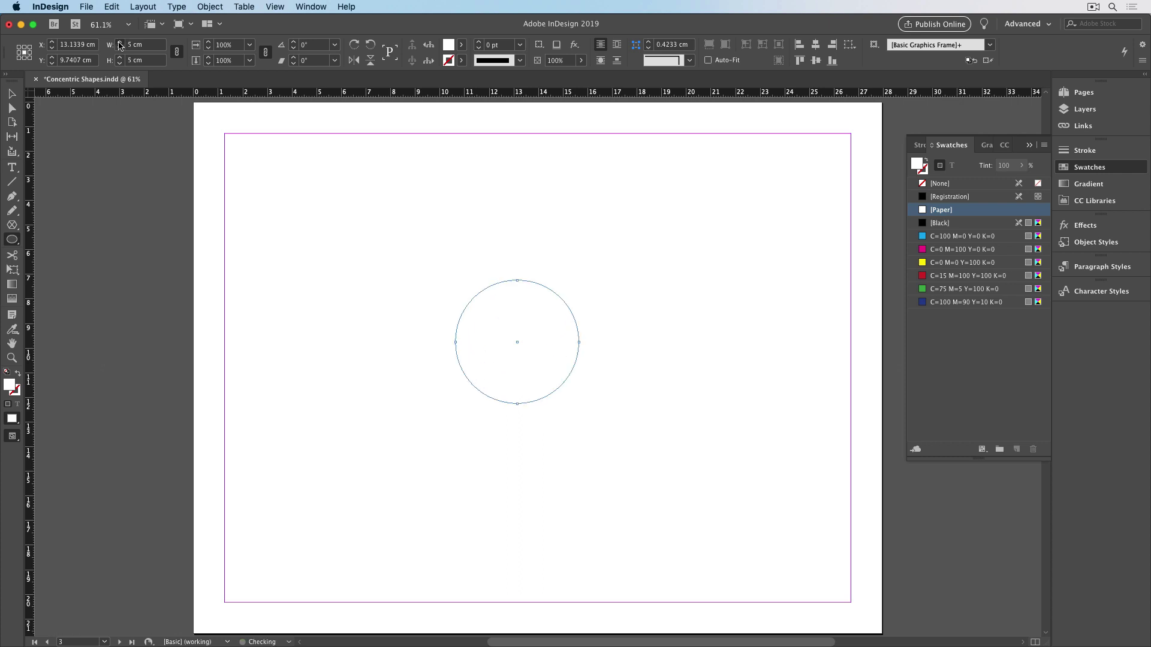
click(120, 43)
click(120, 44)
click(120, 44)
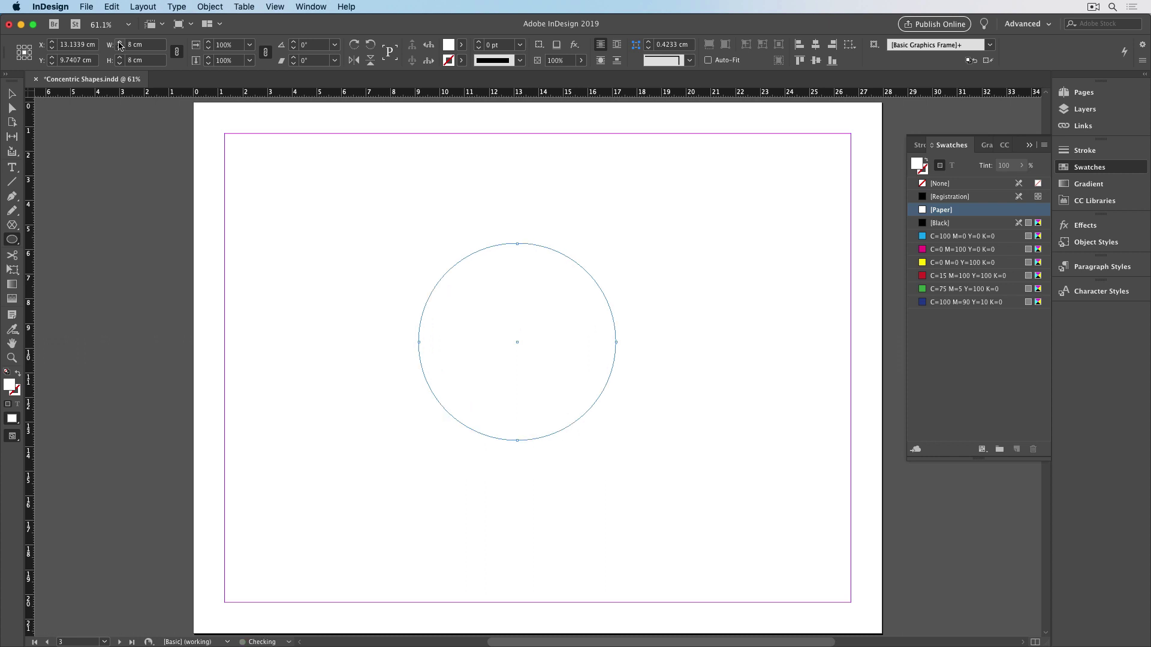
click(120, 44)
click(119, 44)
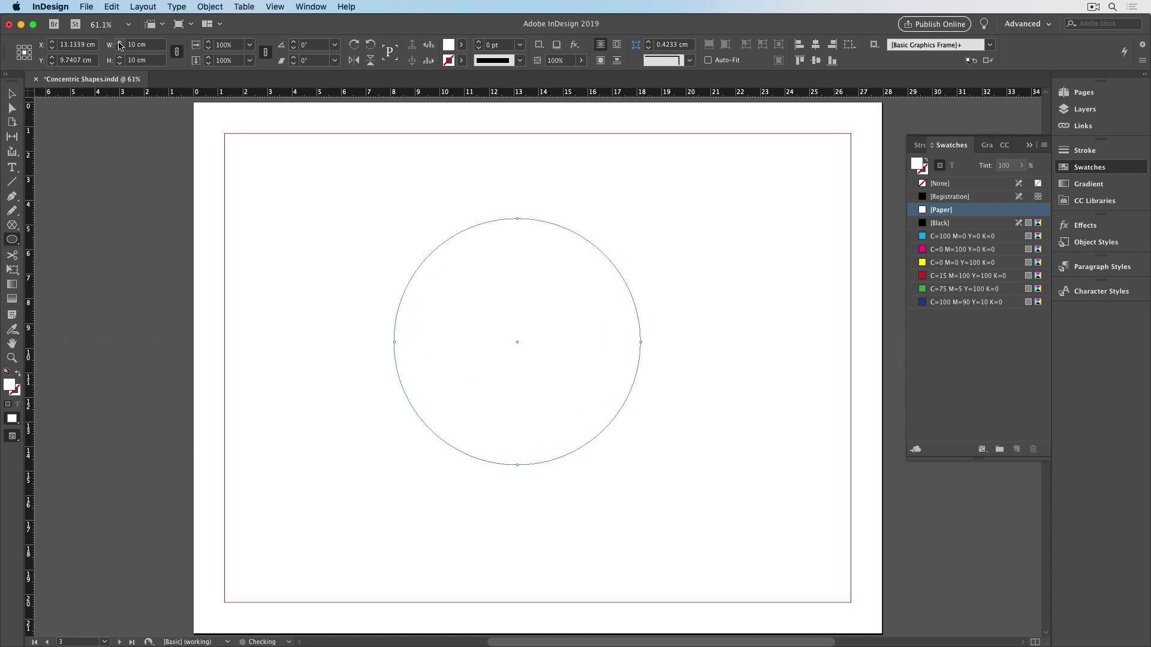
click(120, 44)
click(120, 43)
click(120, 43)
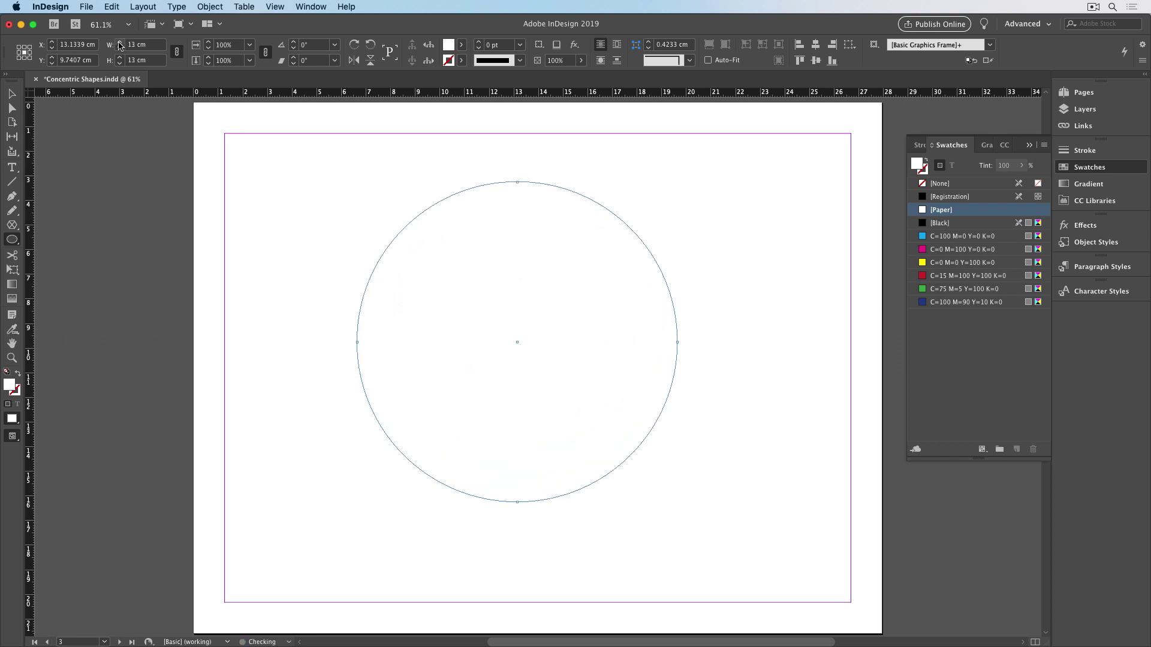
click(120, 44)
click(120, 44)
click(120, 44)
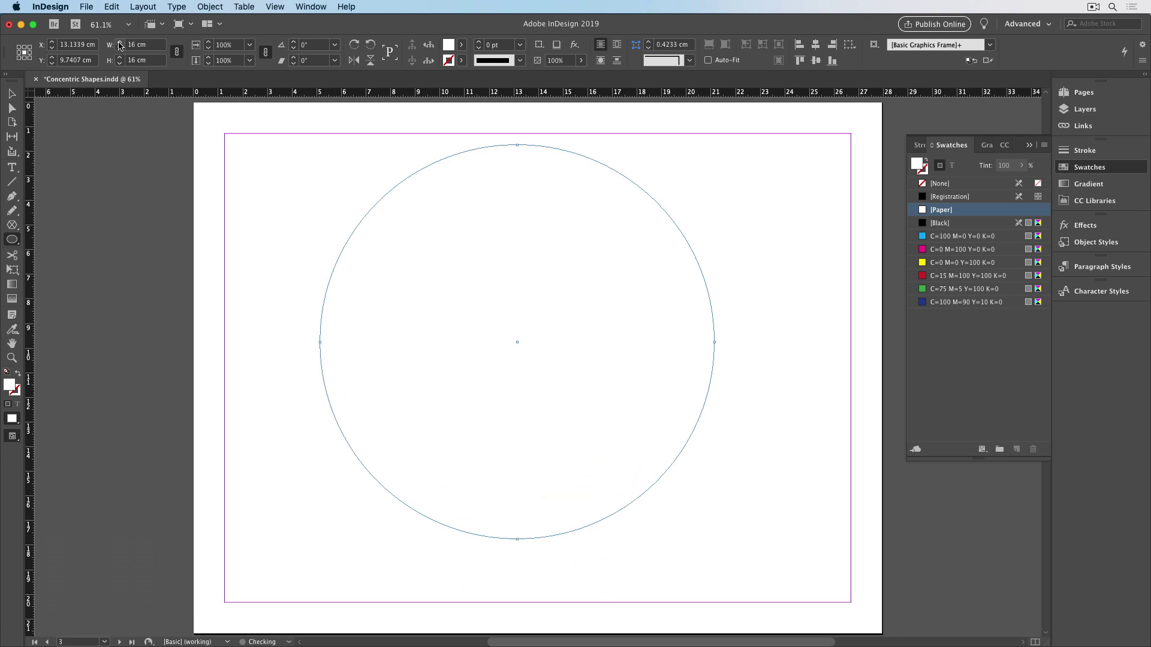
click(11, 108)
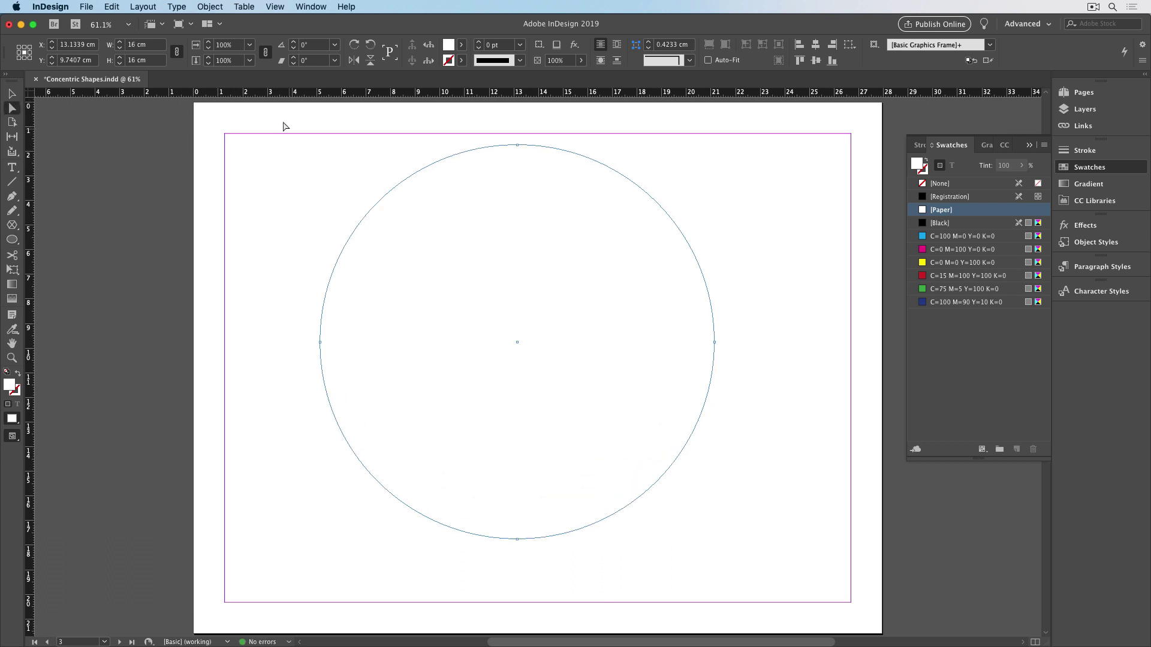
Give all circles on page 3 no fill and a Black stroke
drag(283, 120, 671, 466)
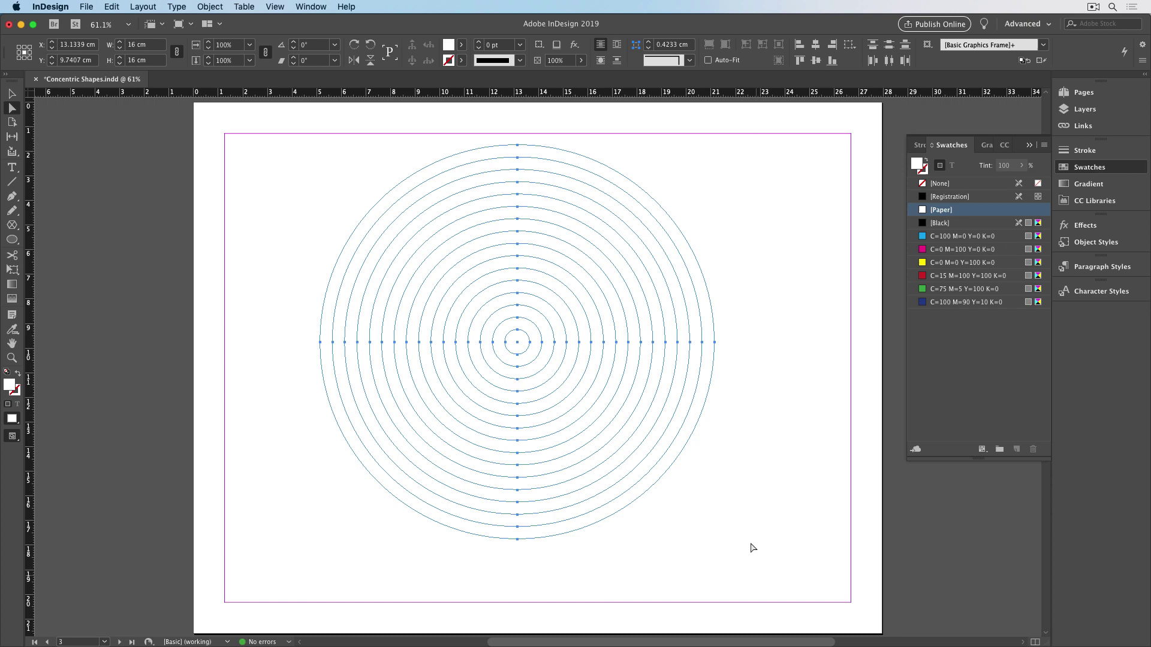
click(462, 44)
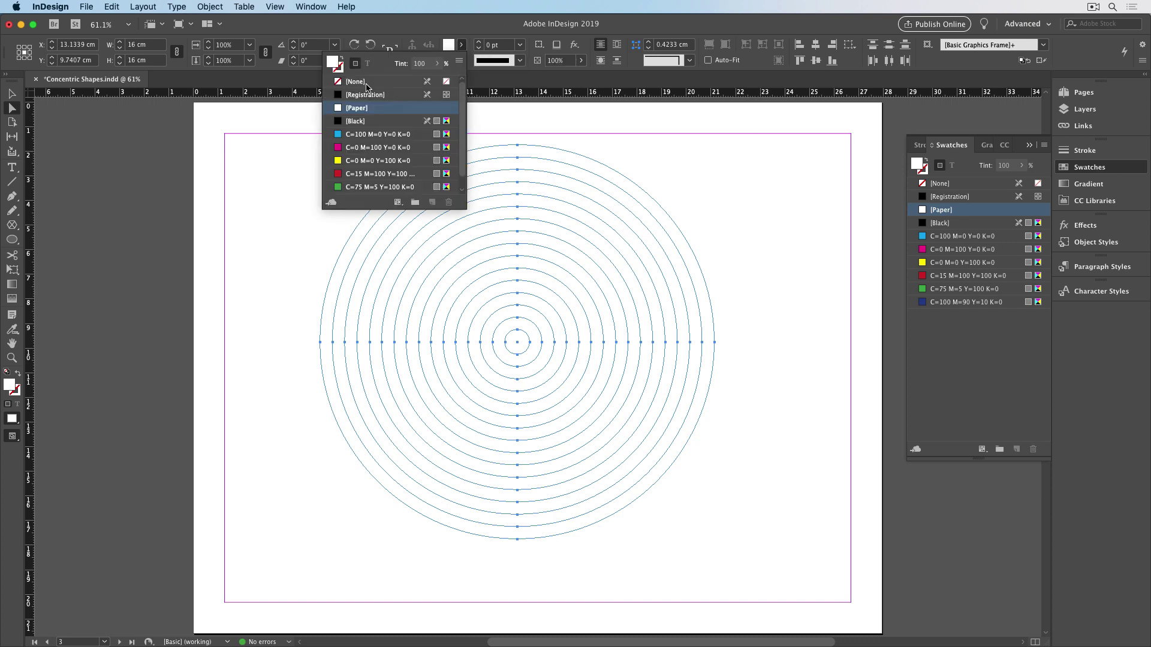
click(363, 81)
click(462, 60)
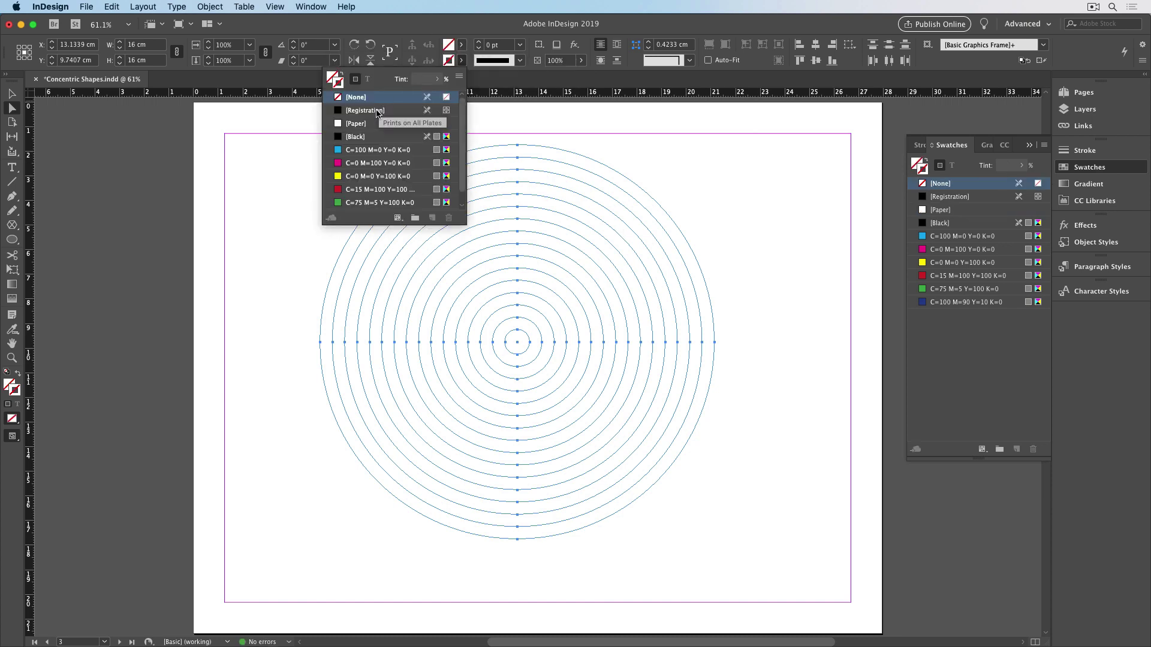
click(384, 138)
click(299, 166)
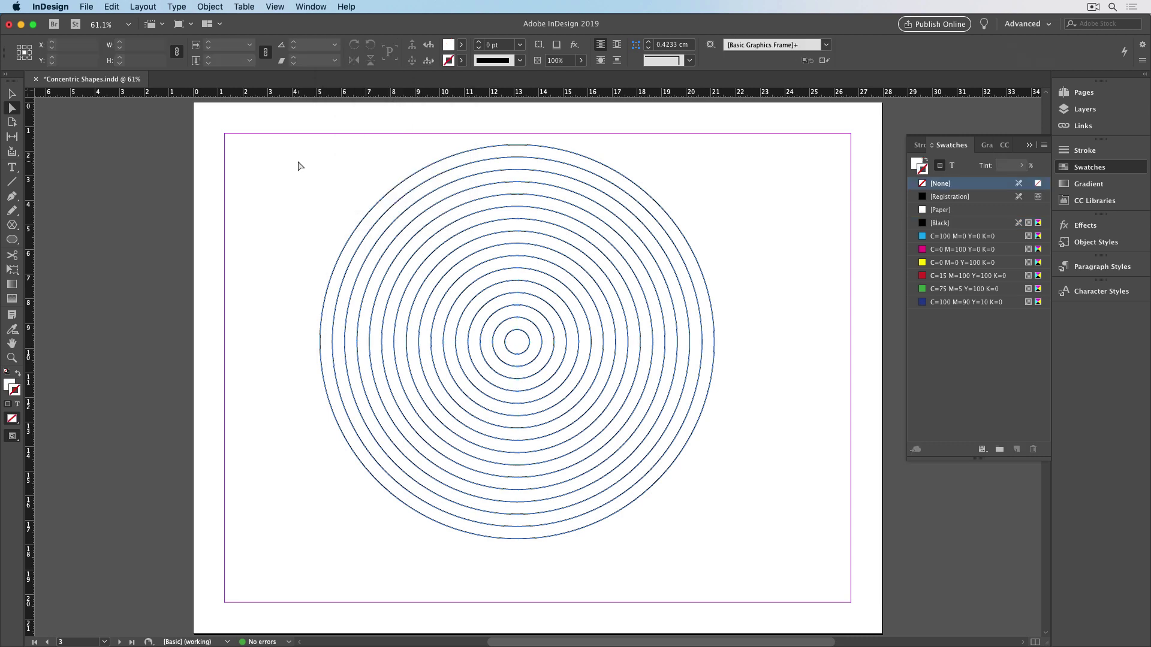
Select anchor points across all circles and rotate them into a four-armed star pattern
click(321, 341)
drag(310, 339, 730, 347)
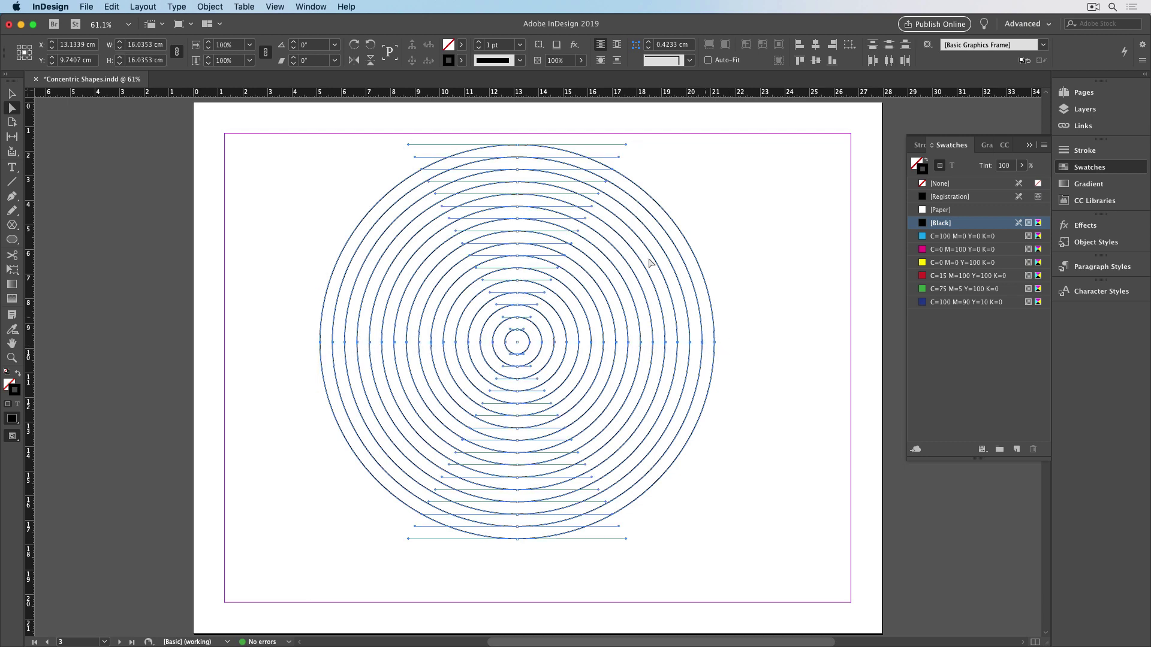
click(336, 45)
click(316, 165)
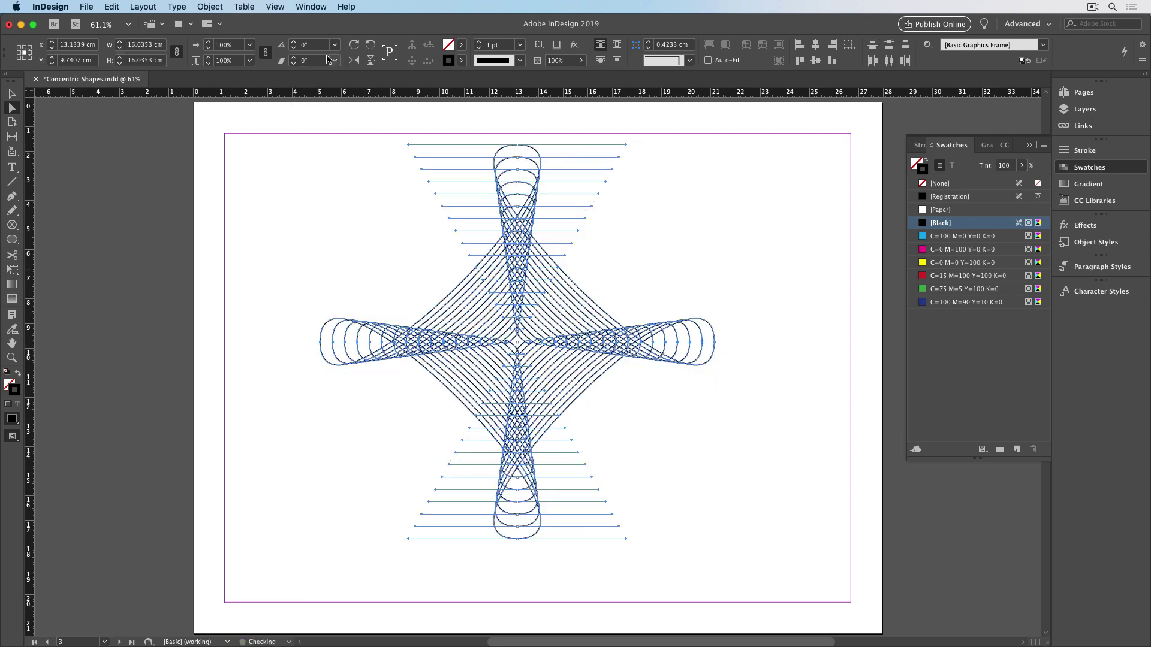
click(316, 166)
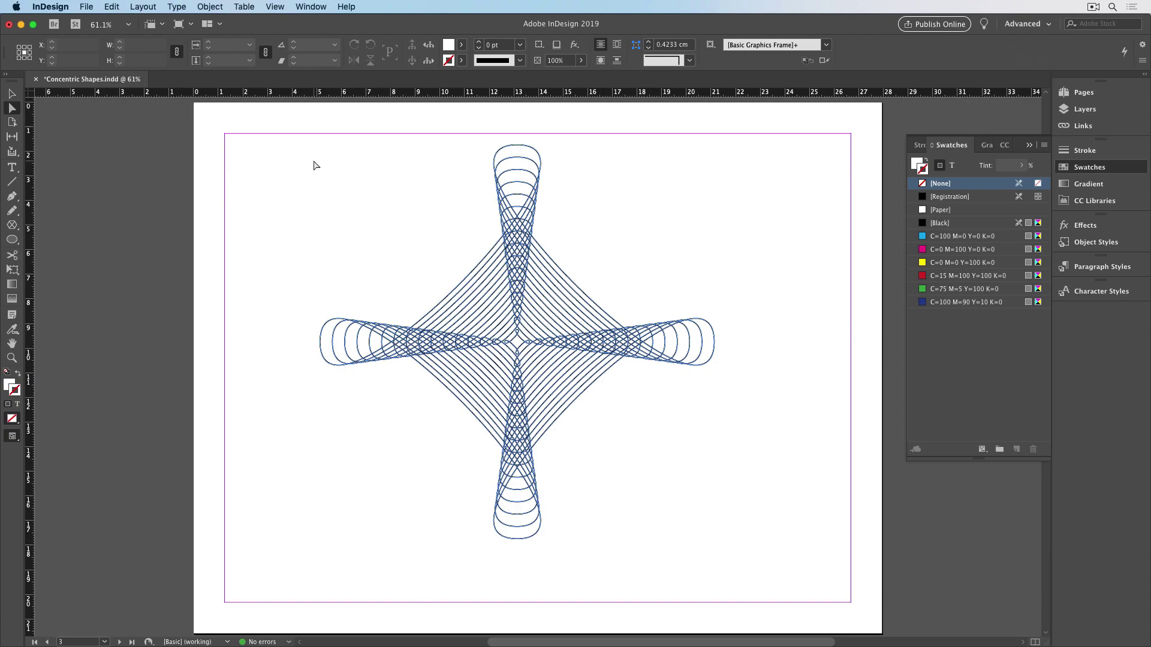